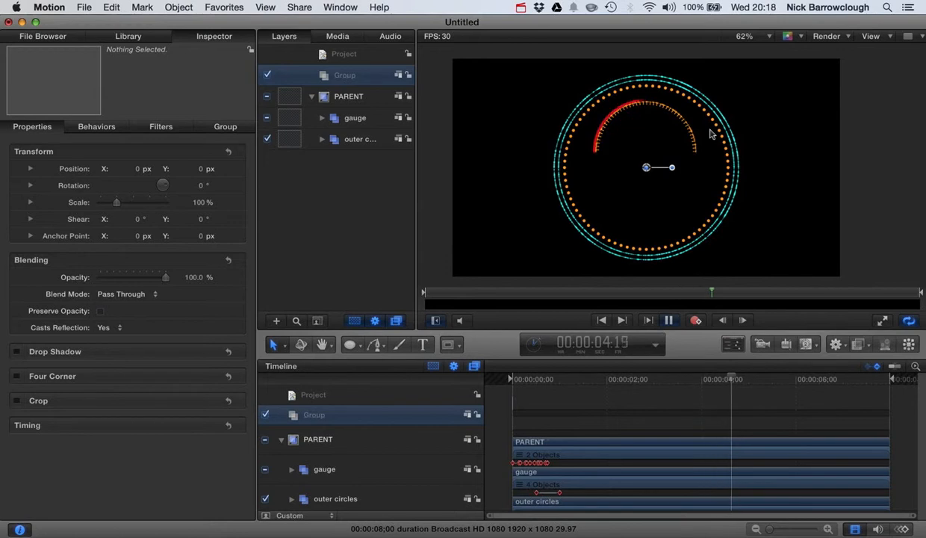
Stop playback and draw a vertical line from the dial's centre up to the gauge arc, centred at about X -8, Y 148 px
click(673, 320)
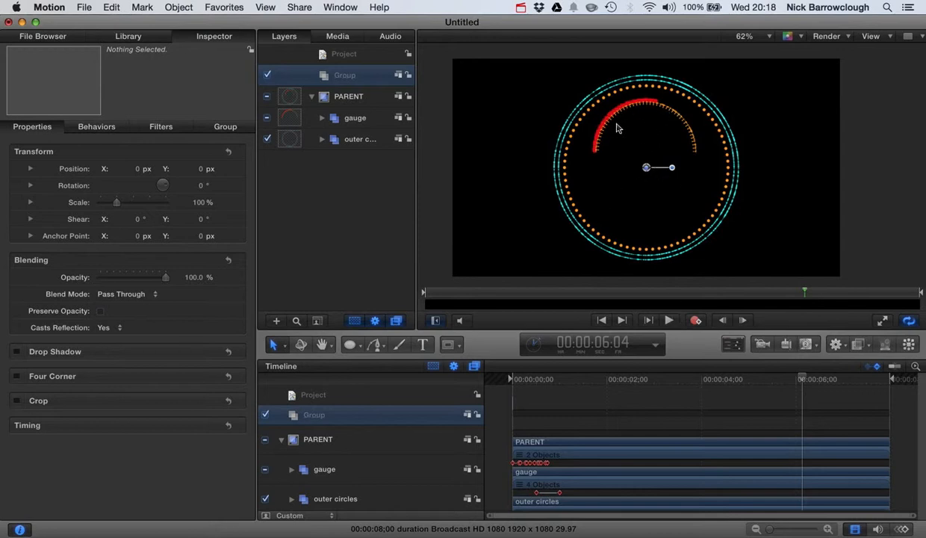
click(889, 142)
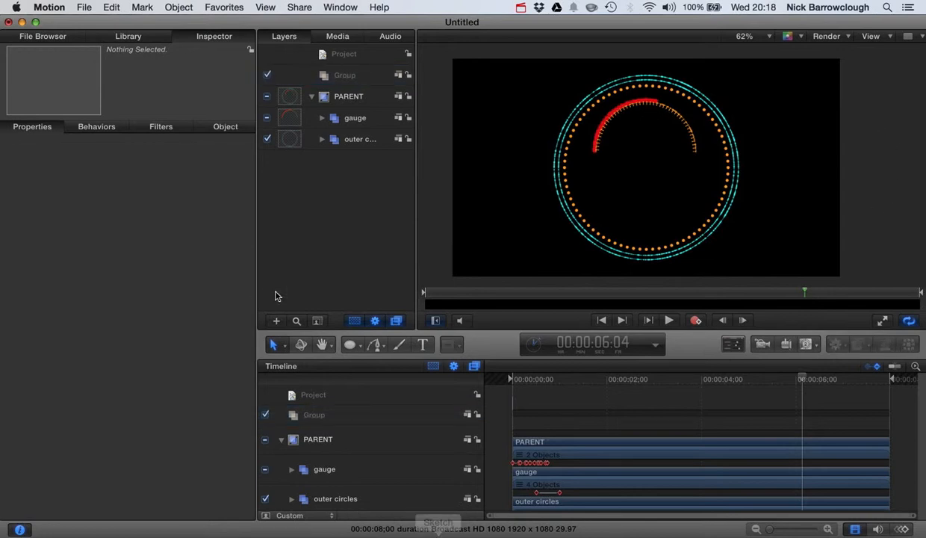
drag(351, 344, 379, 407)
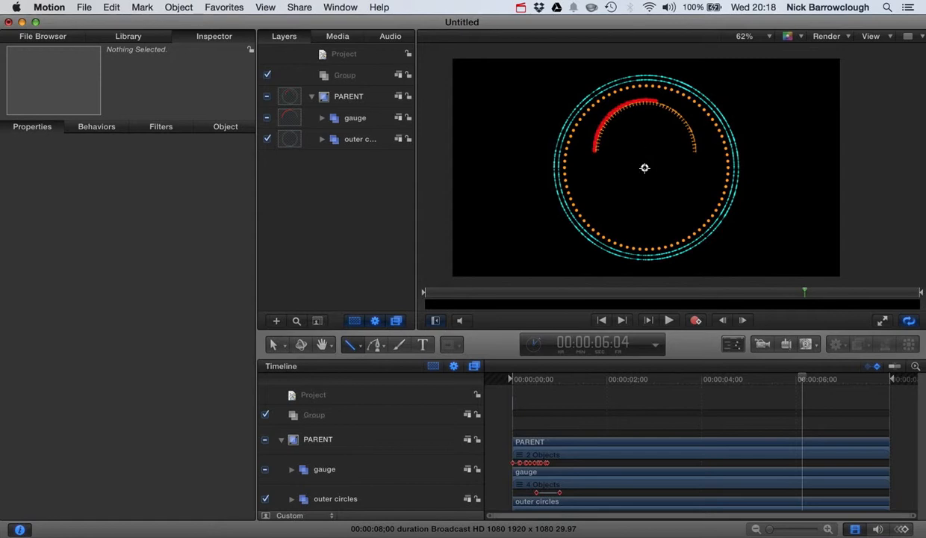
drag(645, 168, 645, 107)
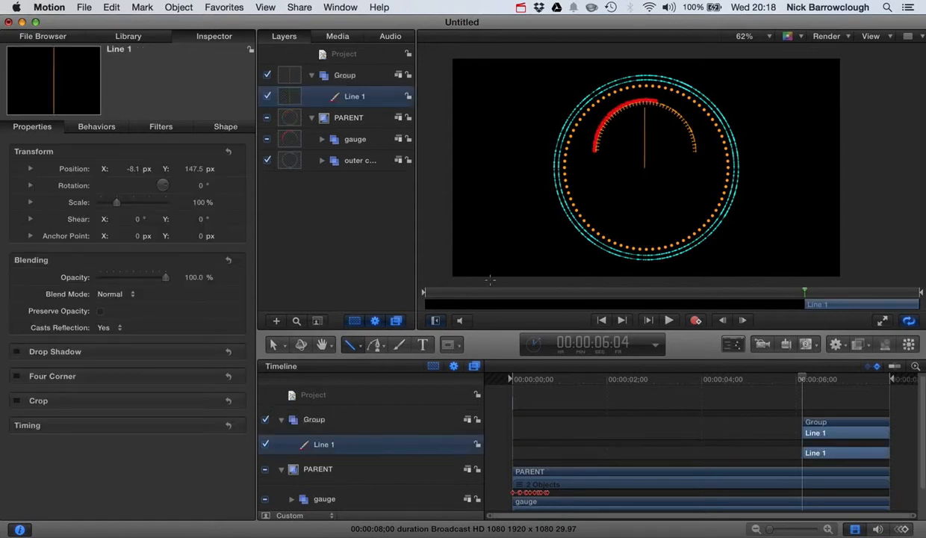
Draw a small circle below the line and reset its transform so it sits at the dial's centre
click(353, 347)
click(372, 386)
drag(652, 201, 646, 207)
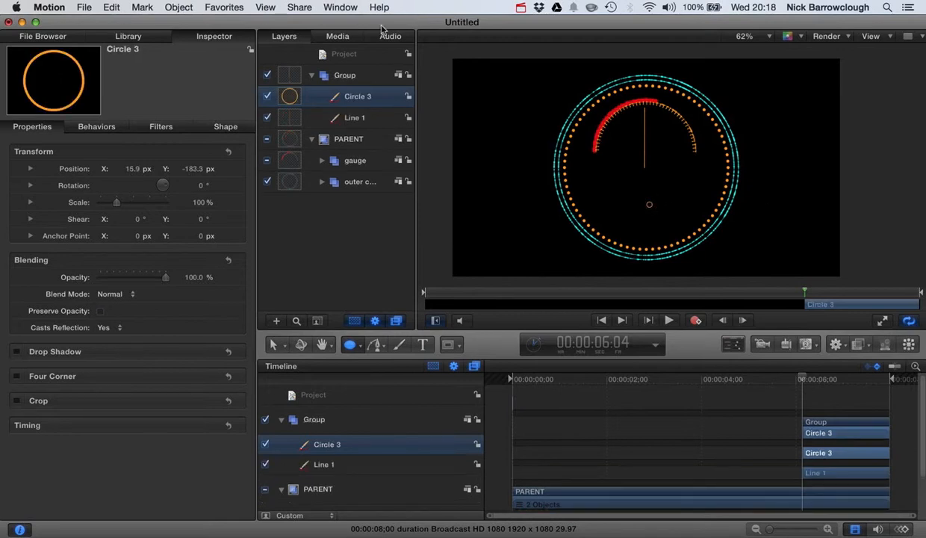
drag(289, 97, 296, 96)
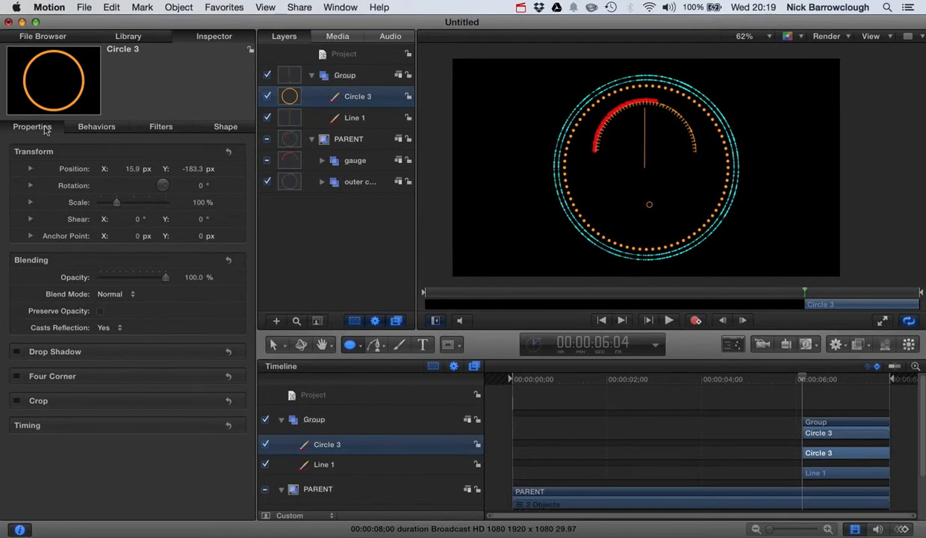
click(228, 152)
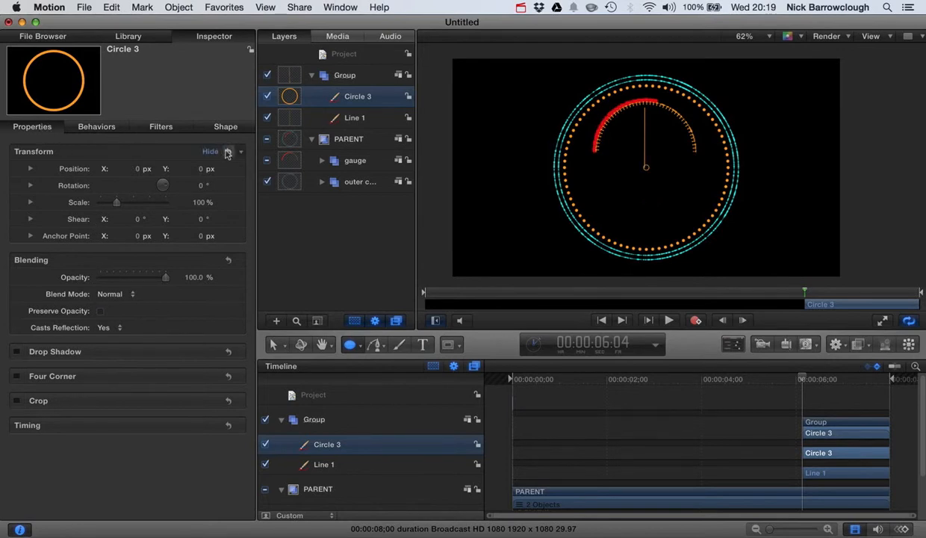
Shift the vertical line sideways toward the small circle's centre, to about X -1 px
scroll(687, 156, up, 5)
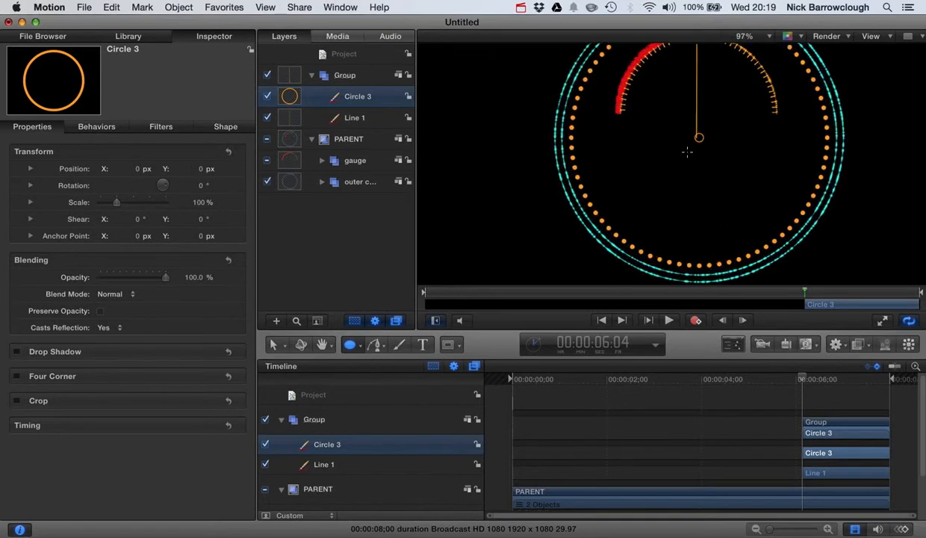
scroll(687, 152, right, 3)
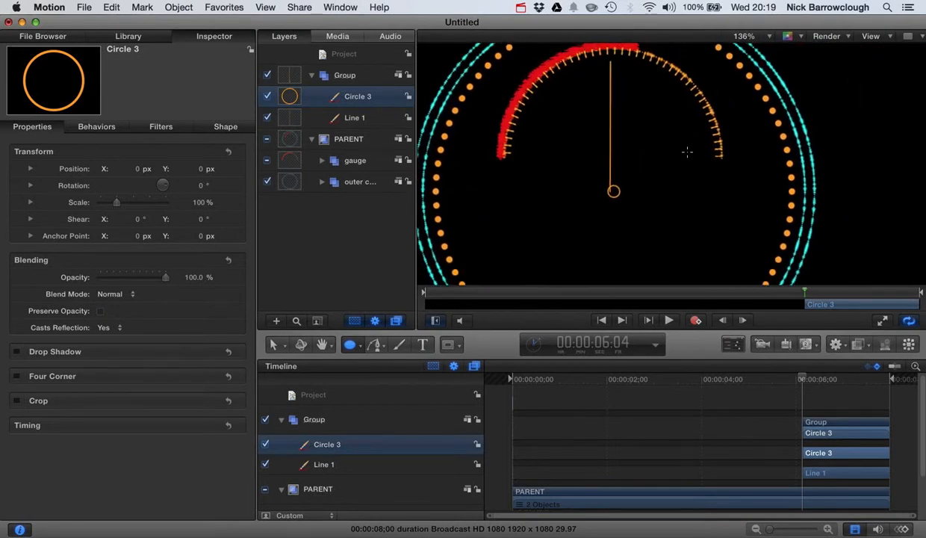
click(294, 124)
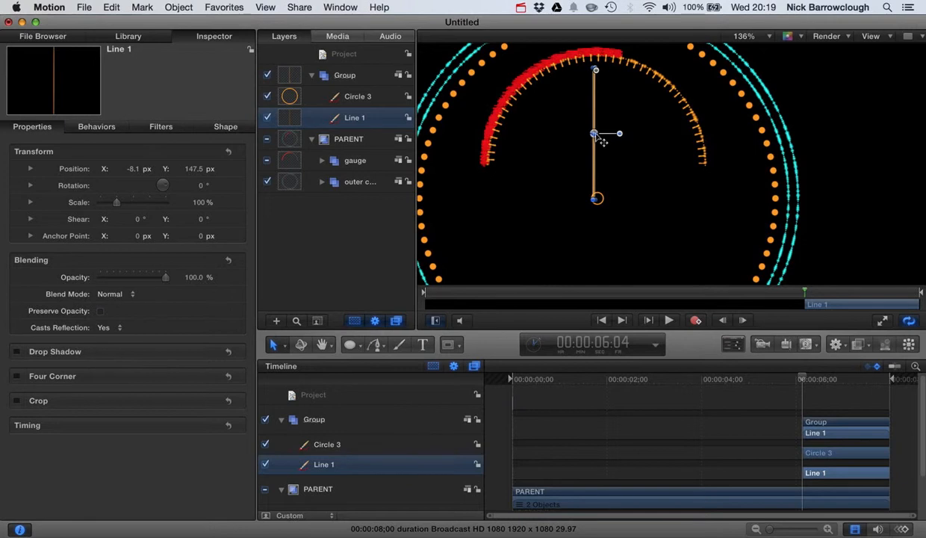
drag(602, 141, 604, 140)
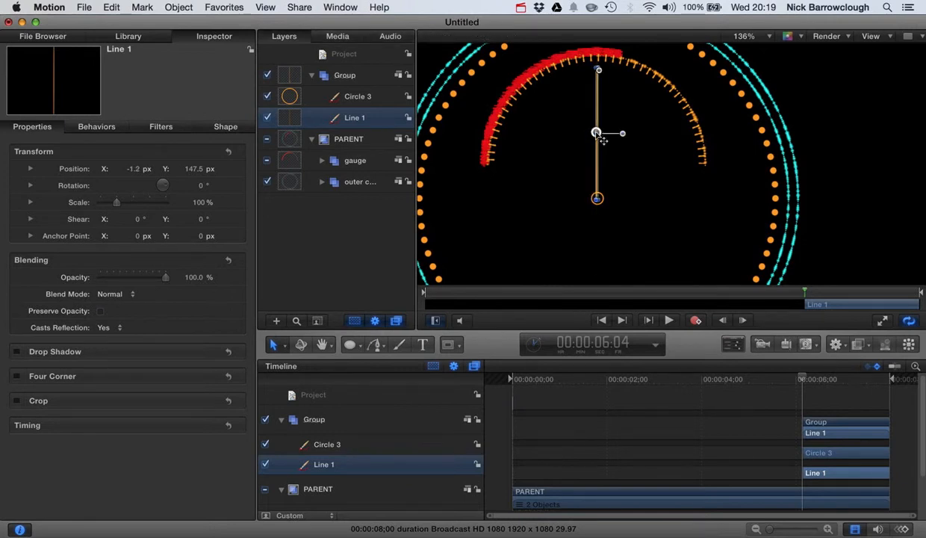
click(849, 148)
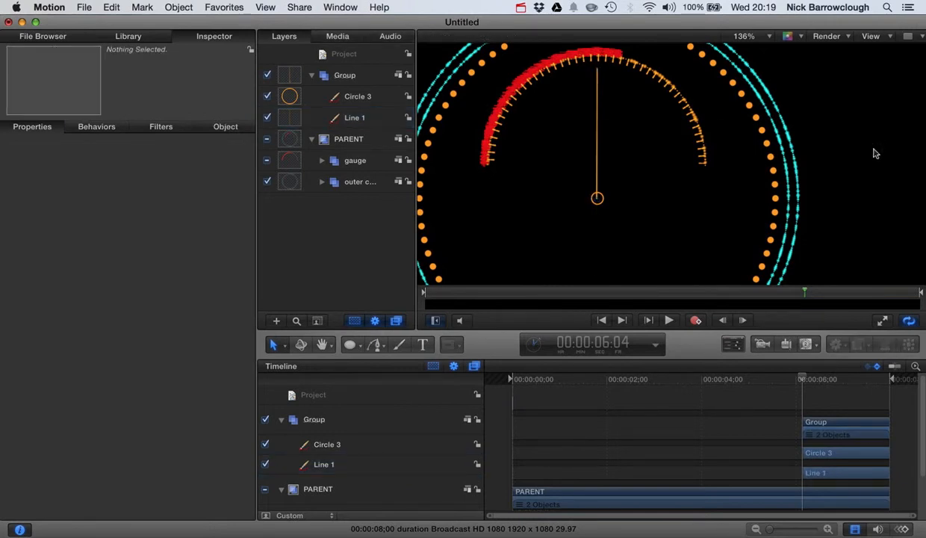
scroll(596, 206, up, 3)
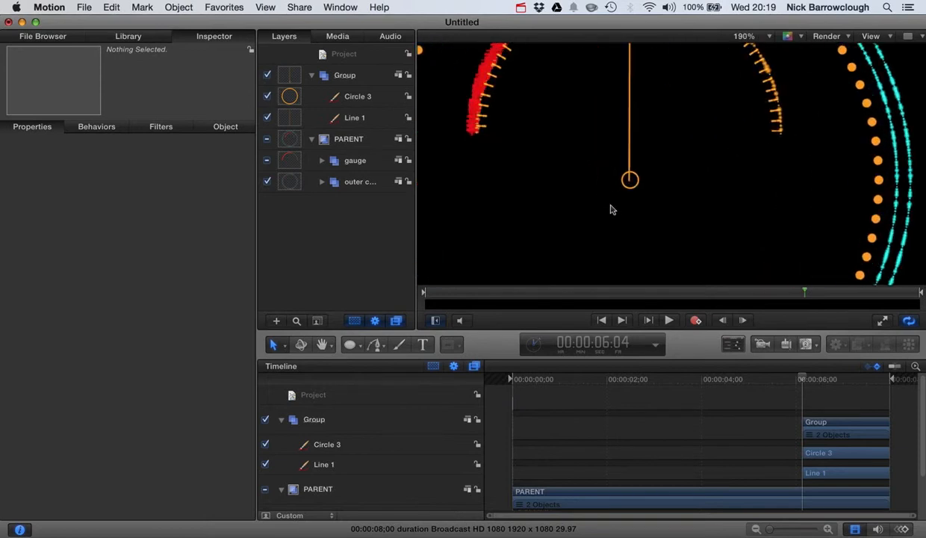
click(630, 109)
scroll(695, 129, right, 3)
scroll(695, 129, up, 2)
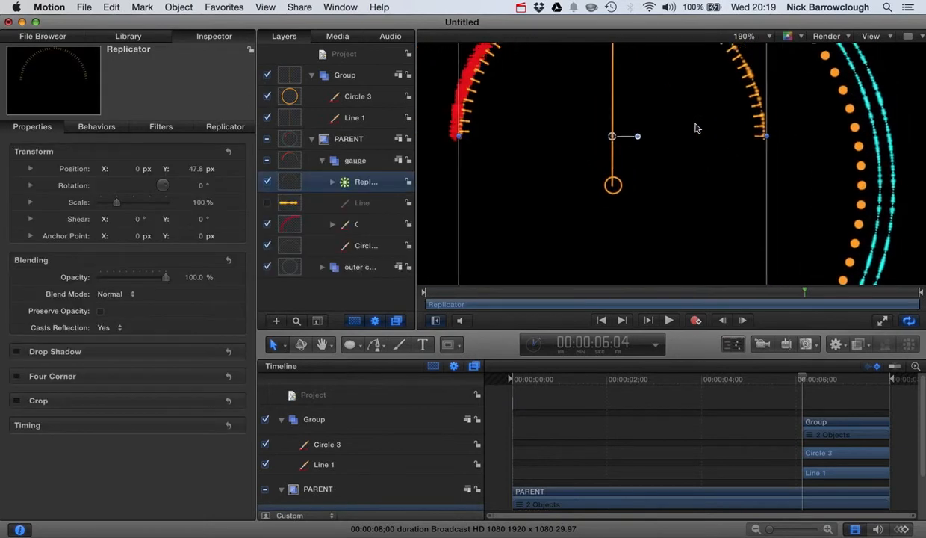
drag(590, 151, 593, 149)
key(super+z)
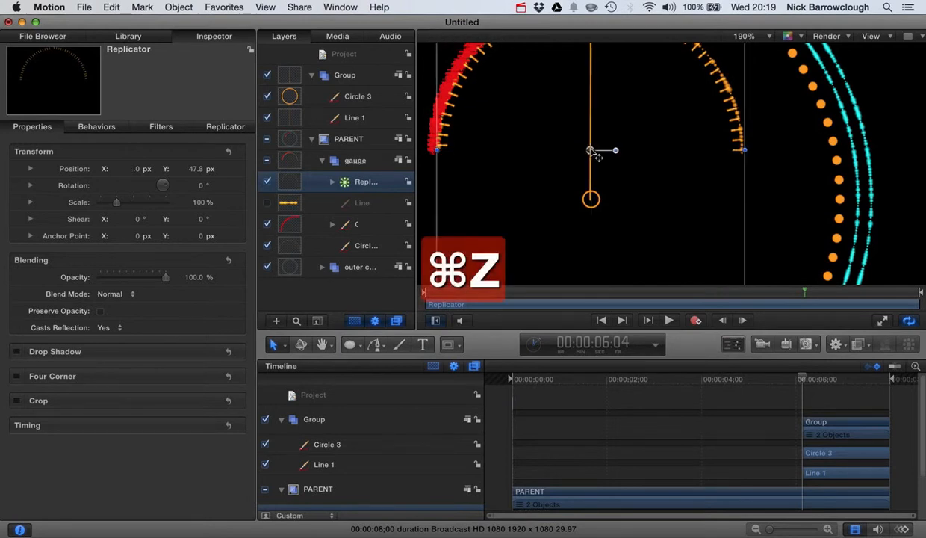
Nudge the vertical line sideways in the canvas to centre its base on the small circle
click(293, 112)
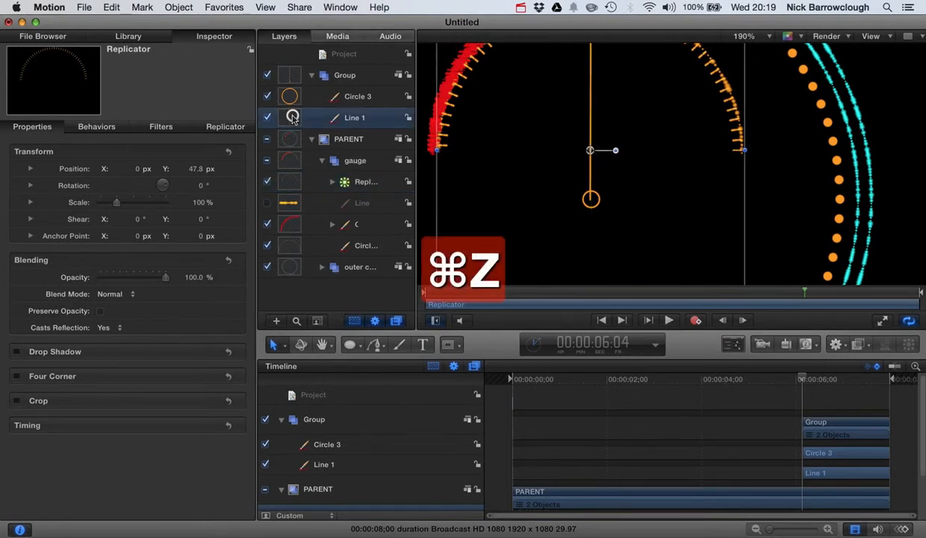
drag(594, 110, 590, 110)
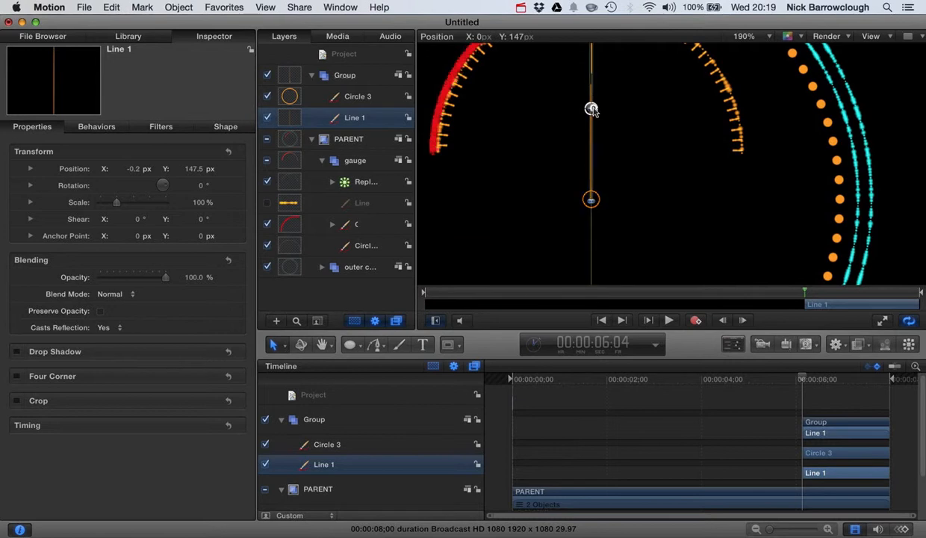
click(713, 187)
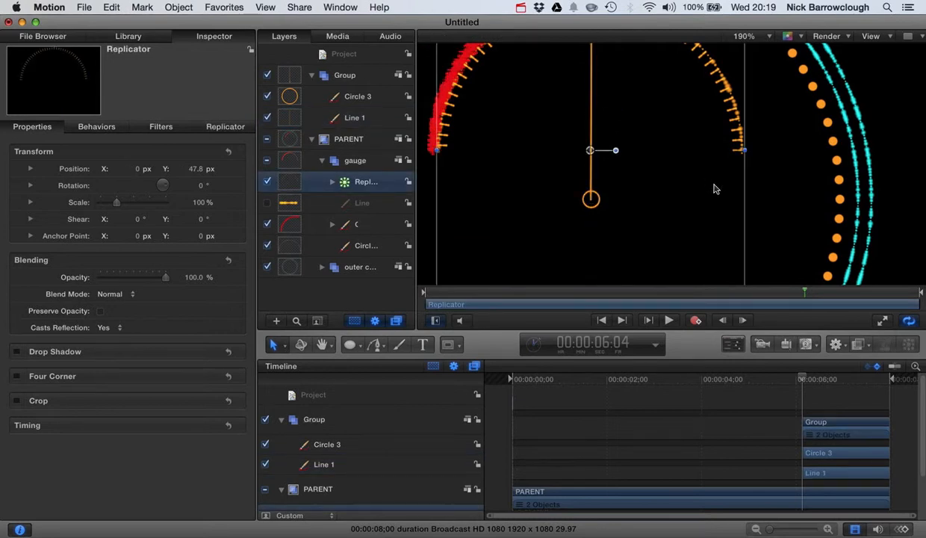
click(302, 118)
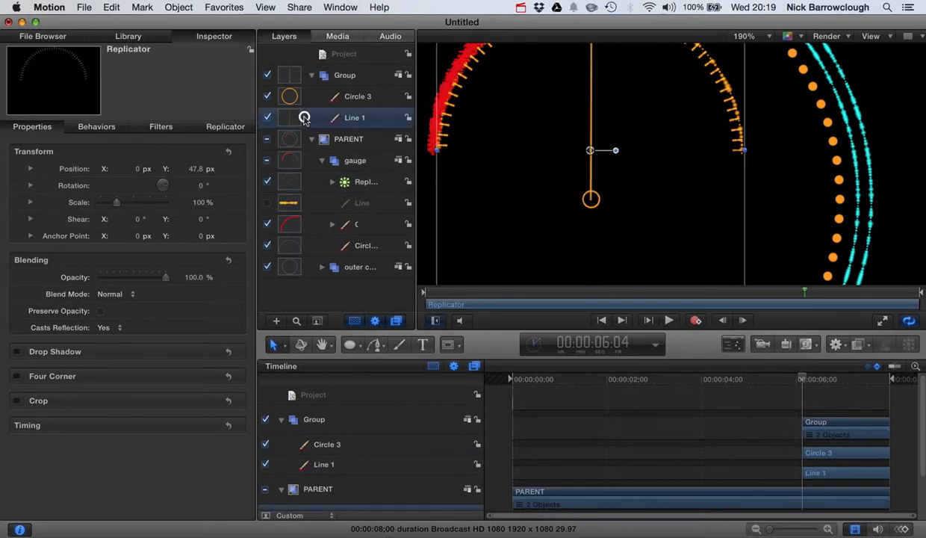
drag(591, 109, 593, 109)
click(689, 133)
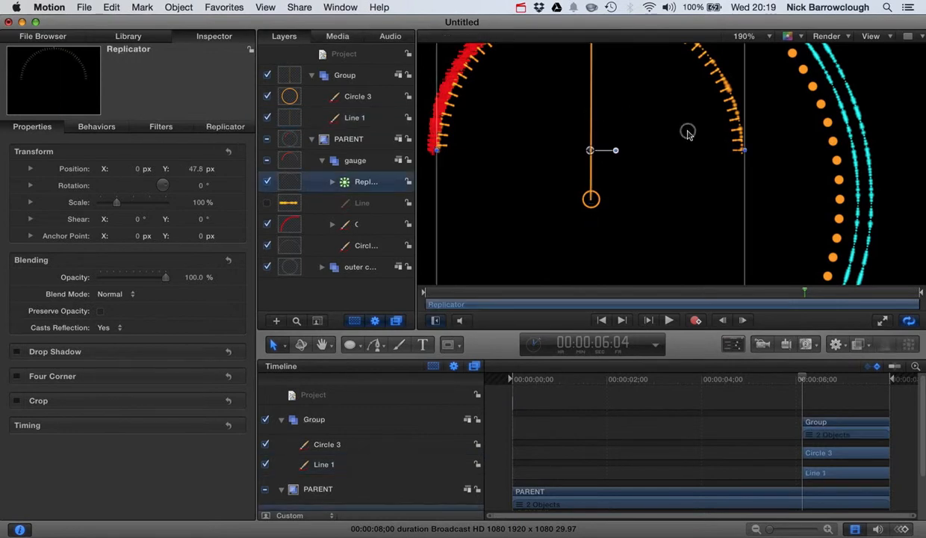
Set the vertical line's X position to 0 px and deselect everything
click(303, 118)
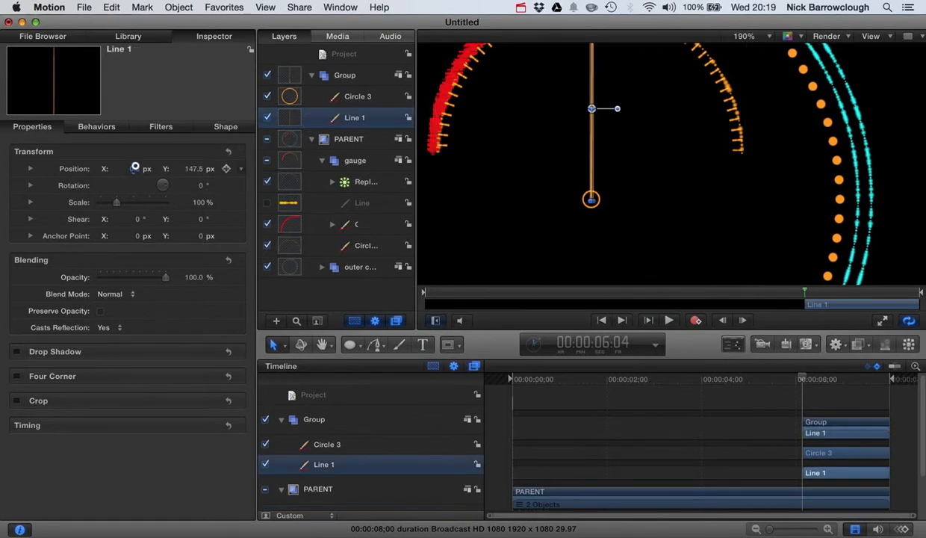
drag(134, 168, 134, 168)
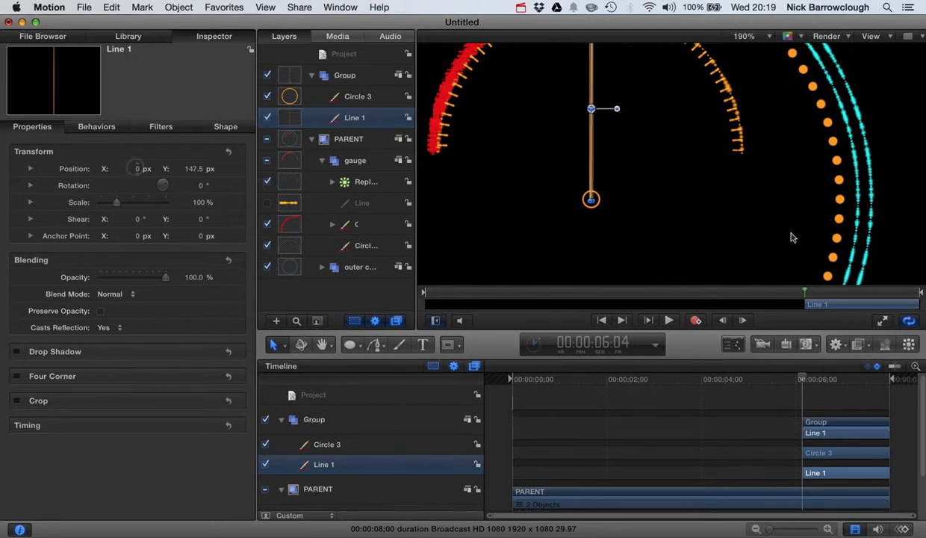
click(704, 190)
key(shift+z)
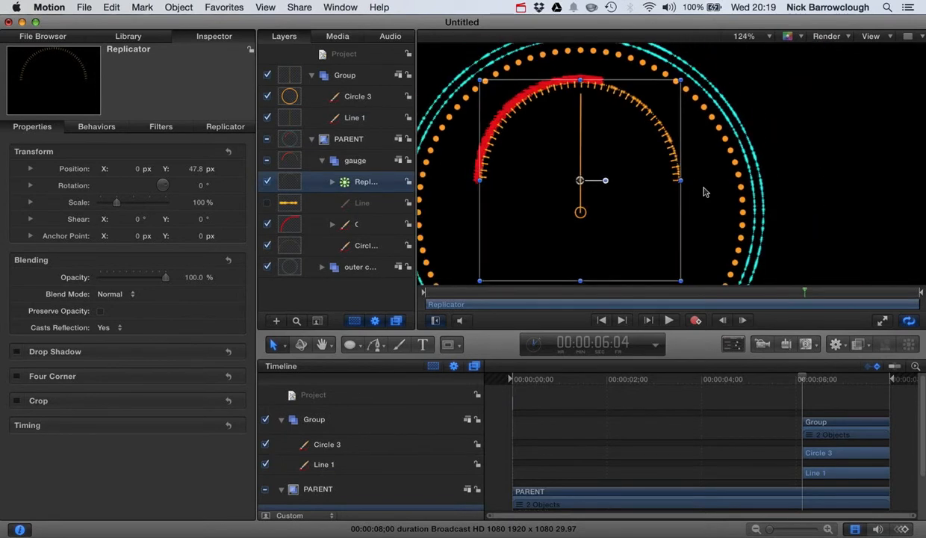
click(850, 122)
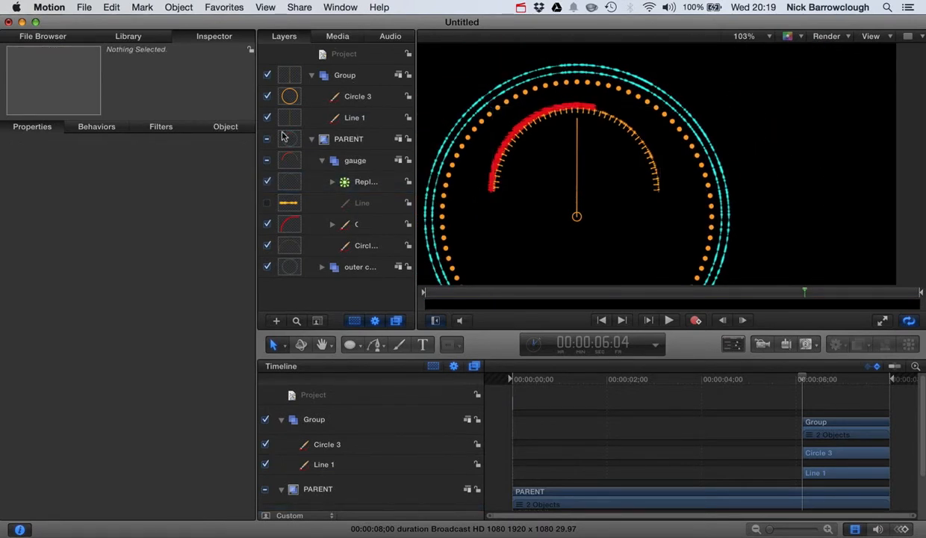
Collapse the PARENT group and rename the group holding the new line and circle as "indicator"
click(312, 141)
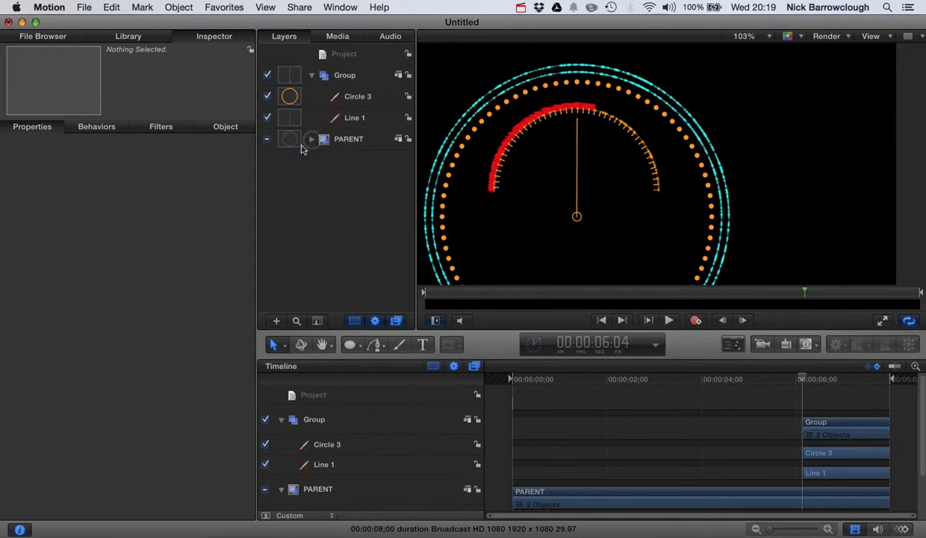
double_click(349, 73)
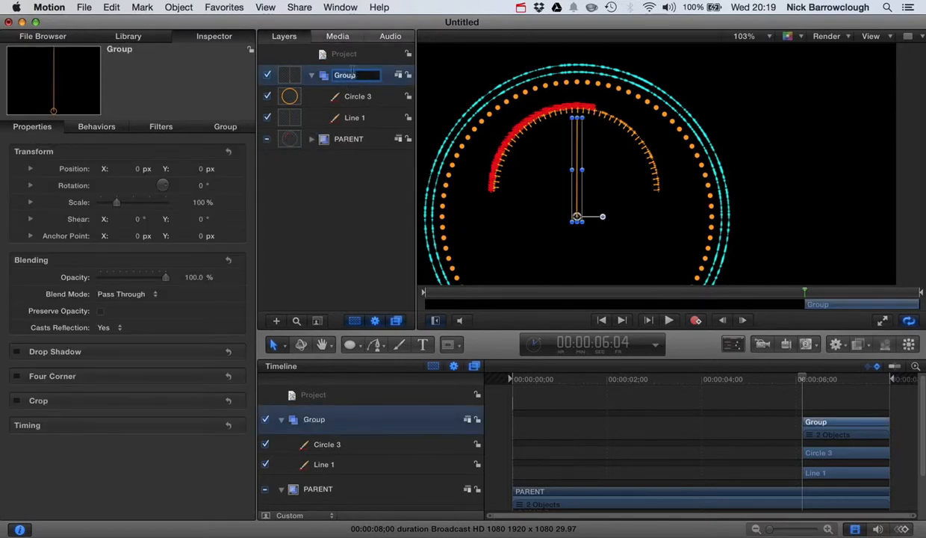
text(indicator)
key(Return)
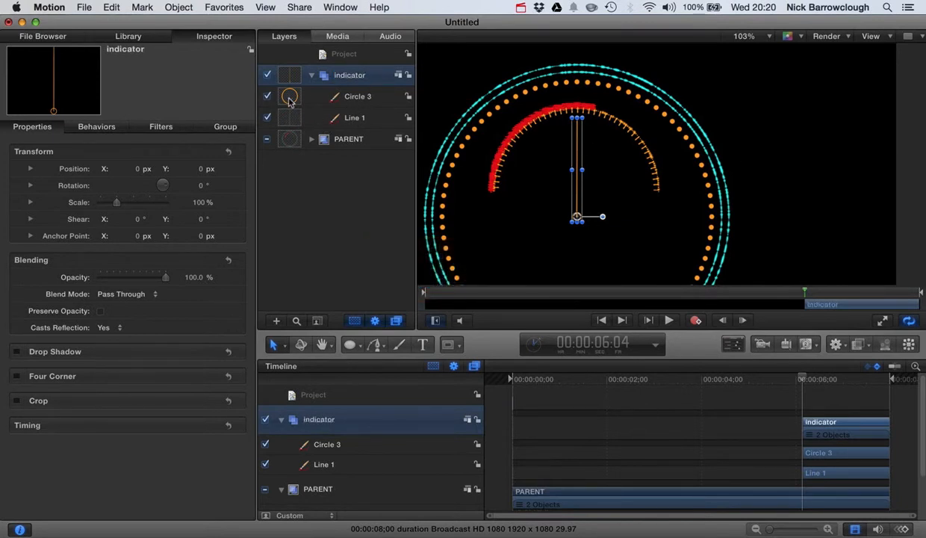
click(866, 170)
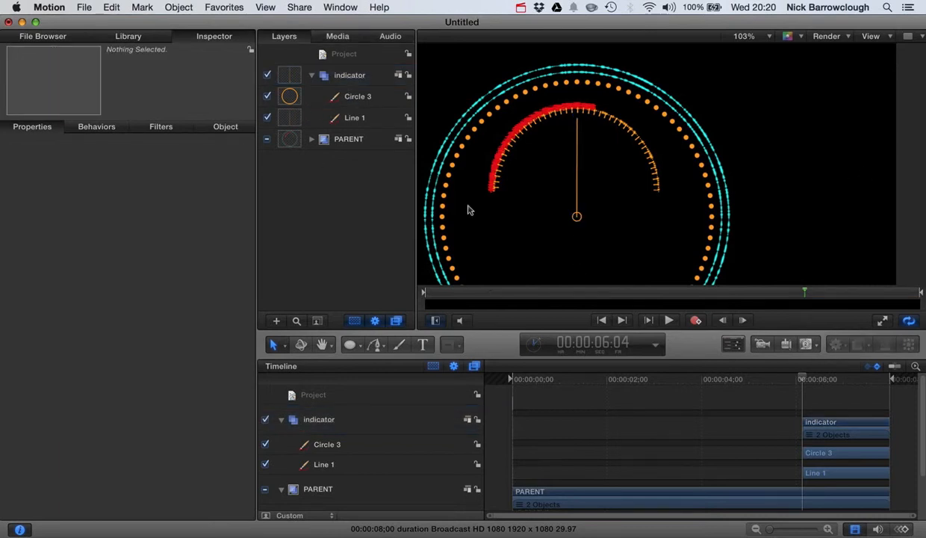
Set the outline width of the small centre circle in the indicator group to 10
click(307, 97)
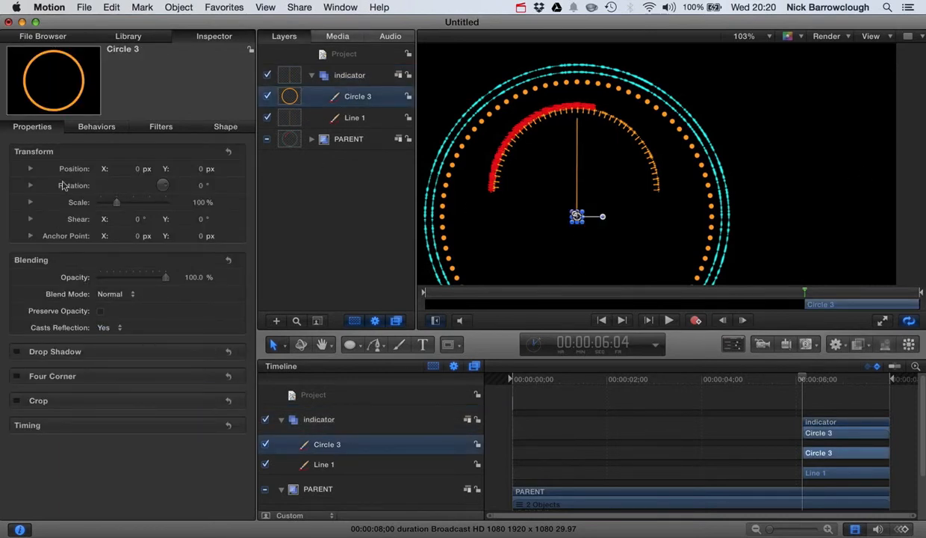
click(227, 127)
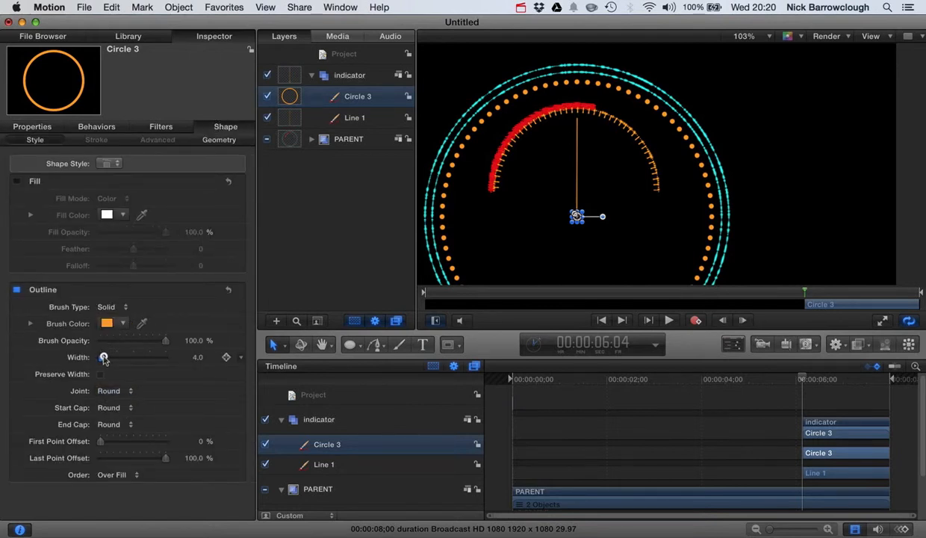
drag(104, 358, 110, 354)
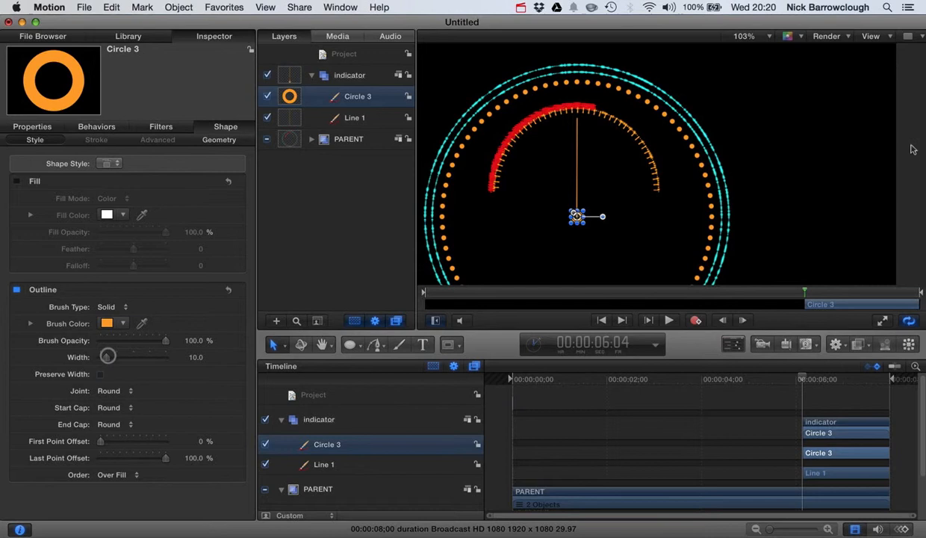
click(797, 153)
scroll(658, 131, down, 3)
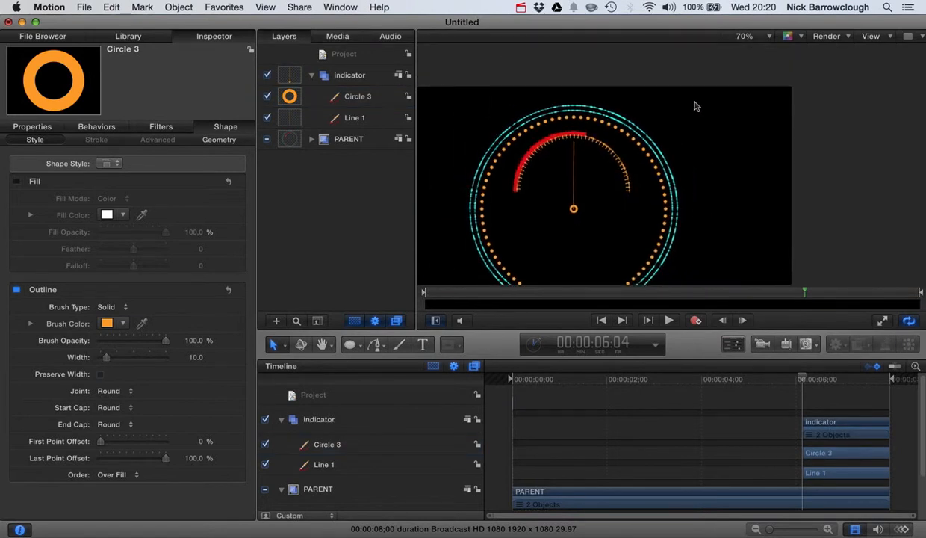
scroll(695, 106, left, 6)
scroll(695, 106, down, 4)
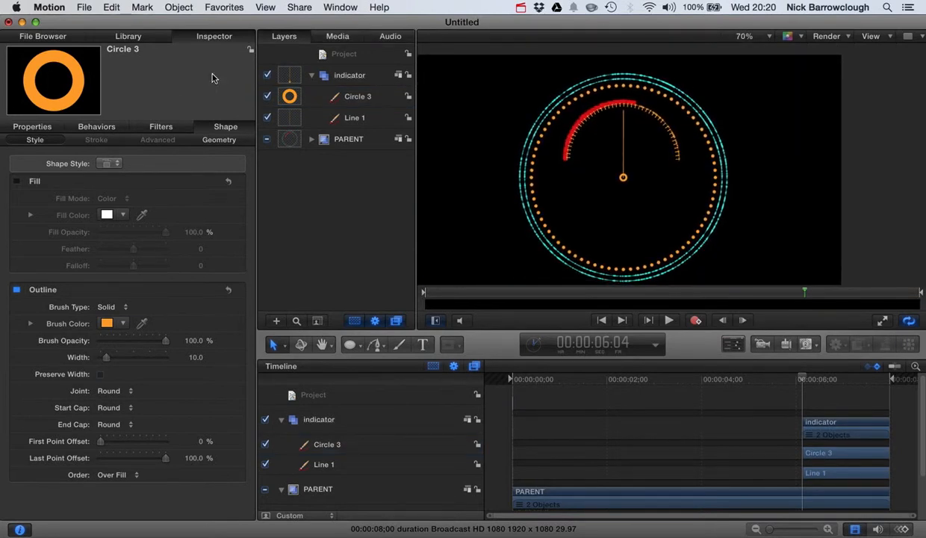
Apply the Chalk Hard shape style from the Traditional set to the small centre circle
click(129, 36)
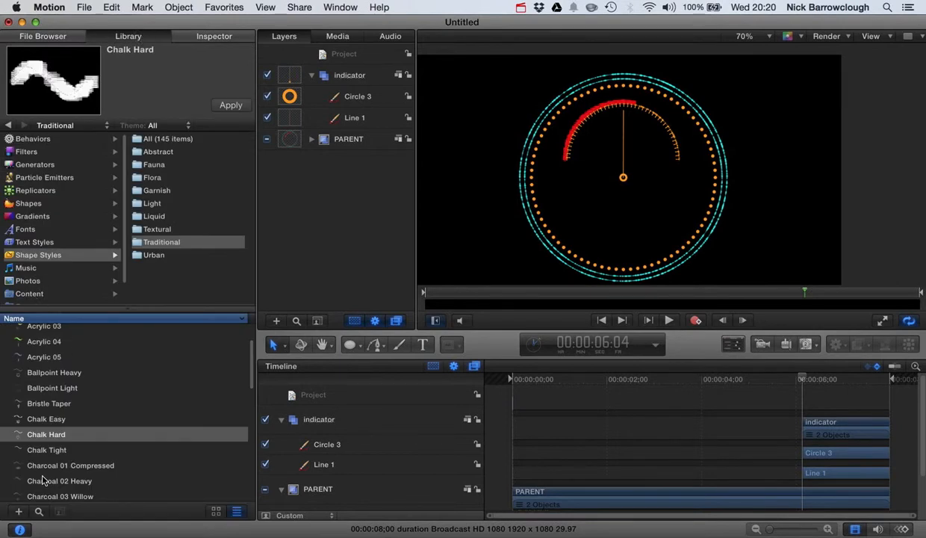
drag(41, 439, 310, 98)
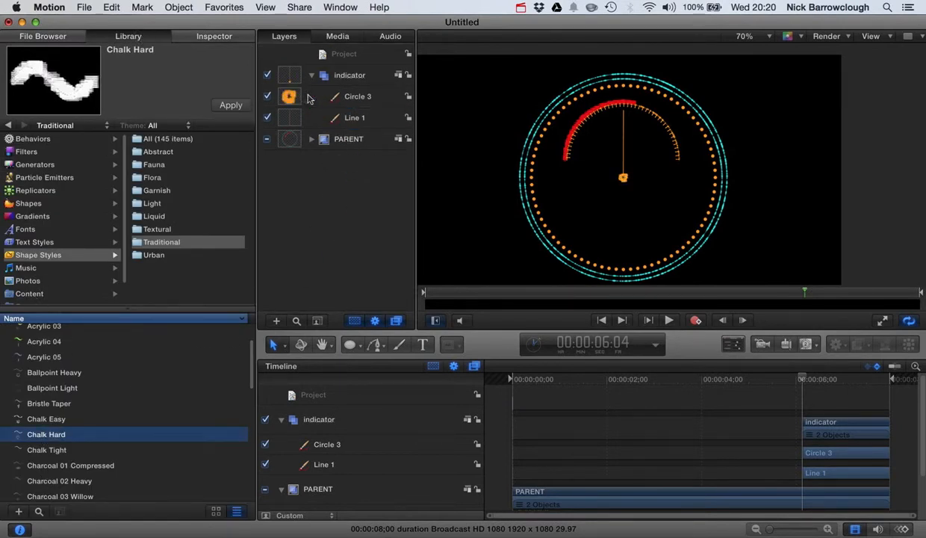
Undo the Chalk Hard style on the small centre circle and apply it to the vertical line in the indicator group
key(super+z)
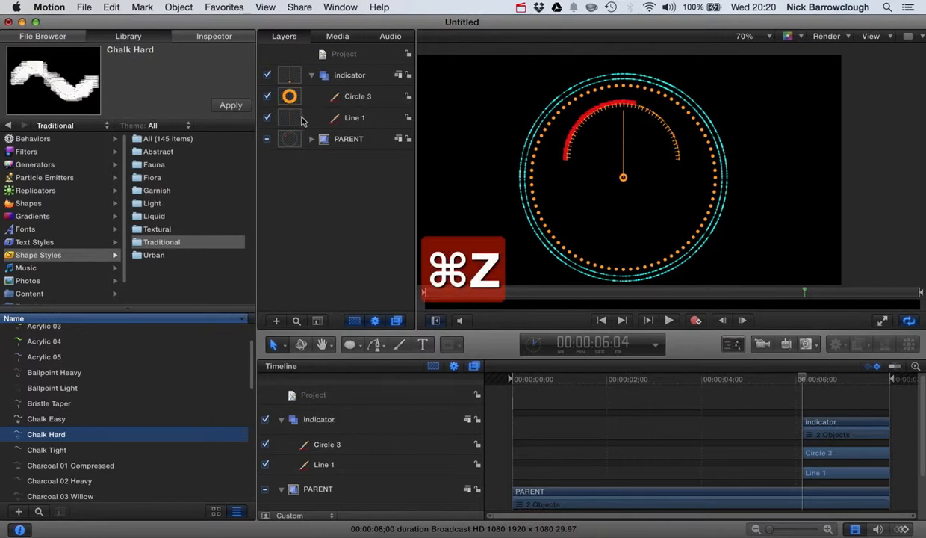
click(303, 121)
drag(54, 443, 295, 120)
click(882, 160)
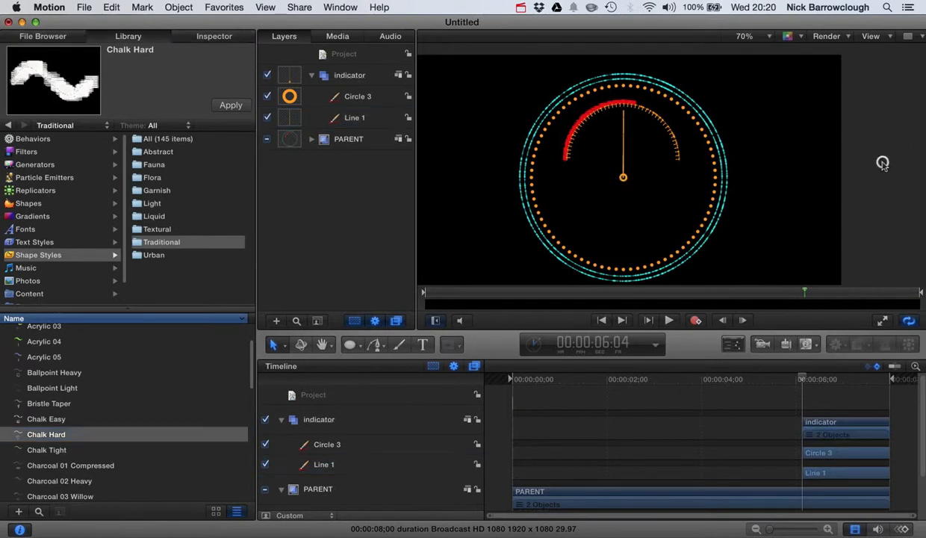
Set the vertical line's outline width to 4 and its brush spacing to about 13.34%, and deselect everything
scroll(651, 145, up, 4)
scroll(651, 145, up, 5)
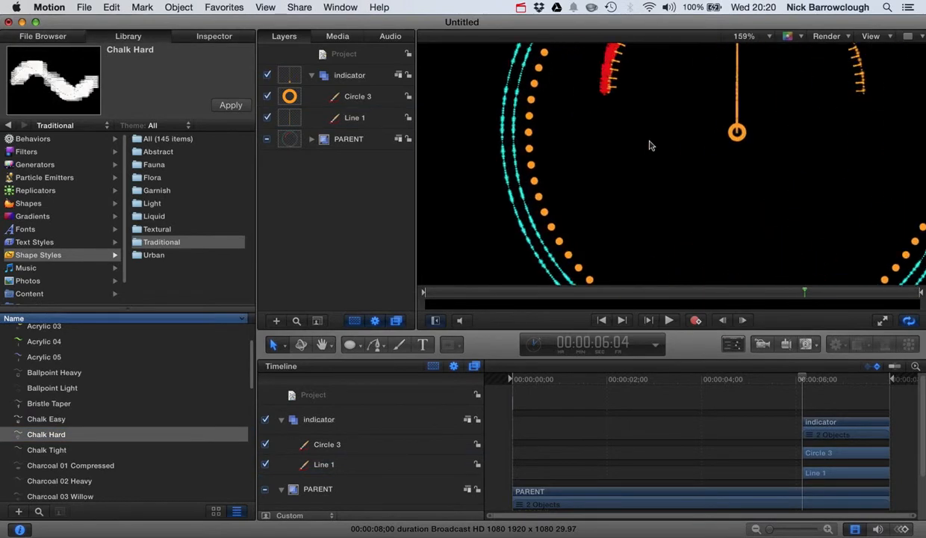
scroll(635, 153, up, 1)
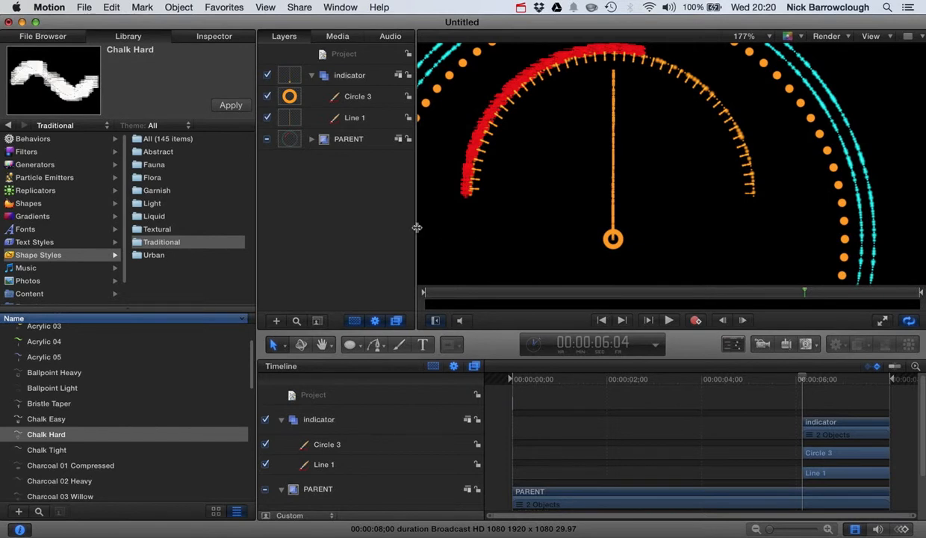
click(299, 124)
click(218, 38)
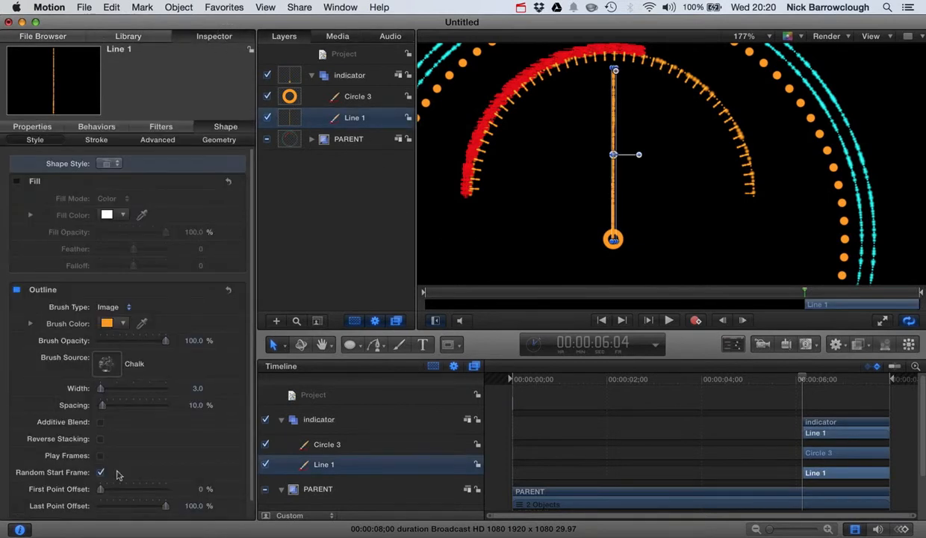
mouse_move(104, 407)
mouse_down()
mouse_move(120, 409)
mouse_move(103, 410)
mouse_move(101, 390)
mouse_move(106, 409)
mouse_up()
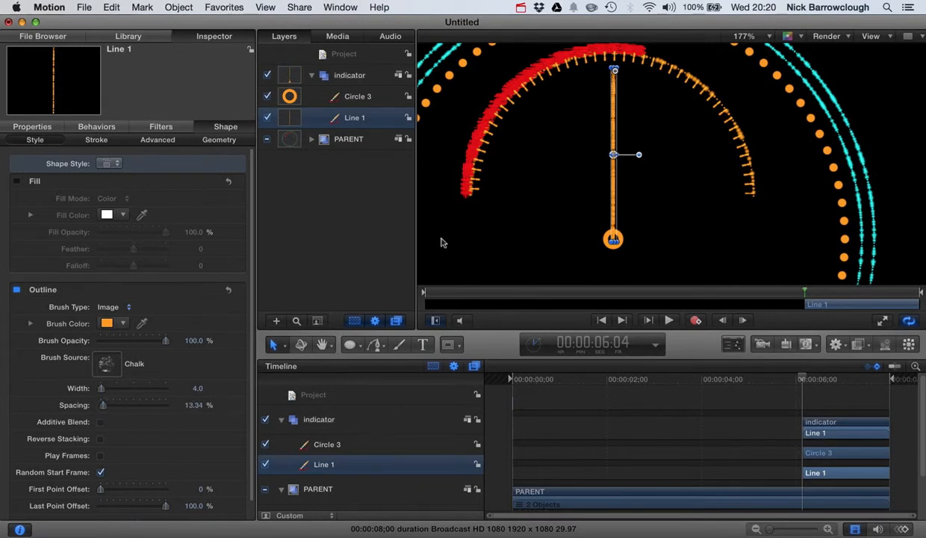
click(515, 229)
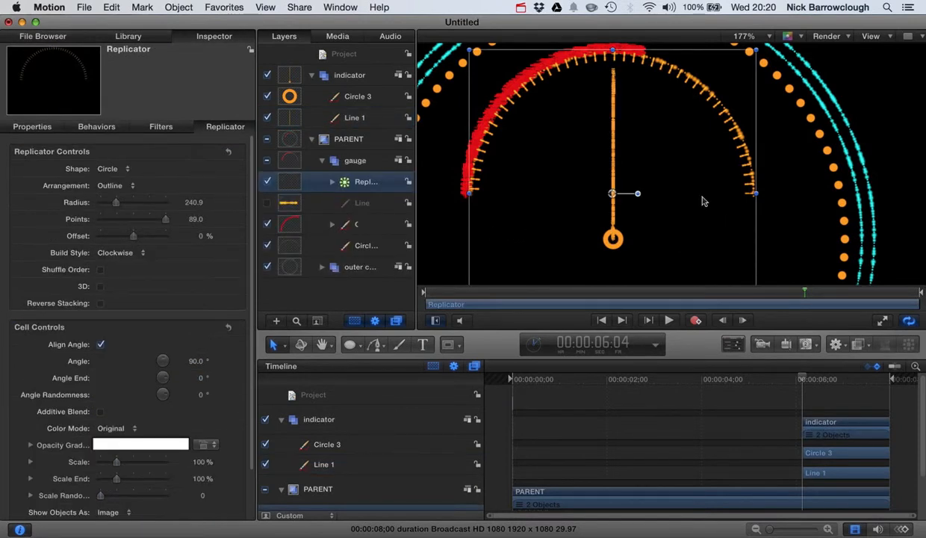
key(super+minus)
key(super+minus)
key(super+minus)
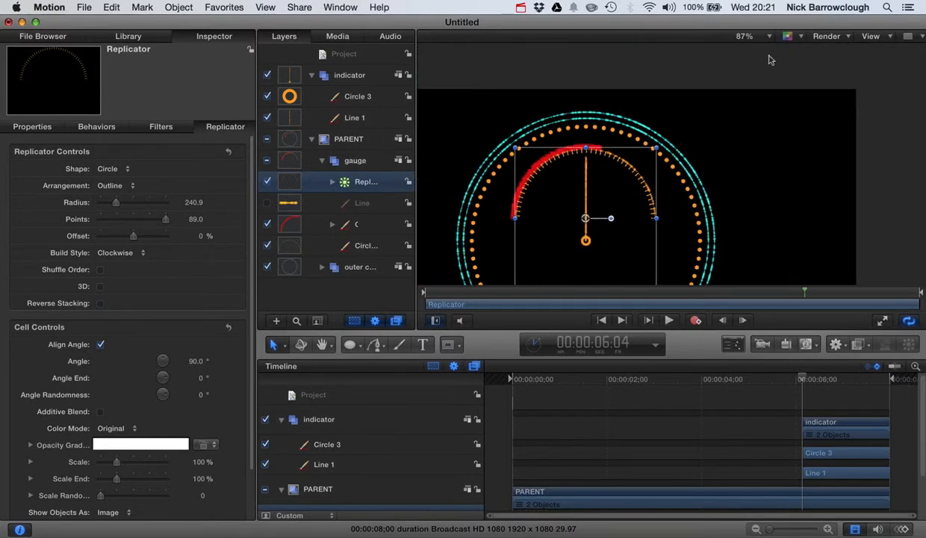
click(771, 60)
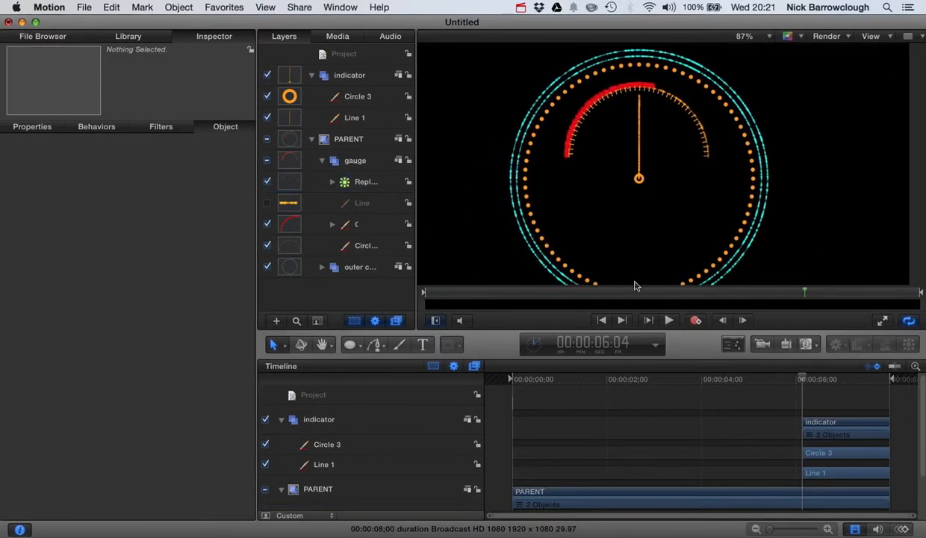
scroll(635, 286, down, 1)
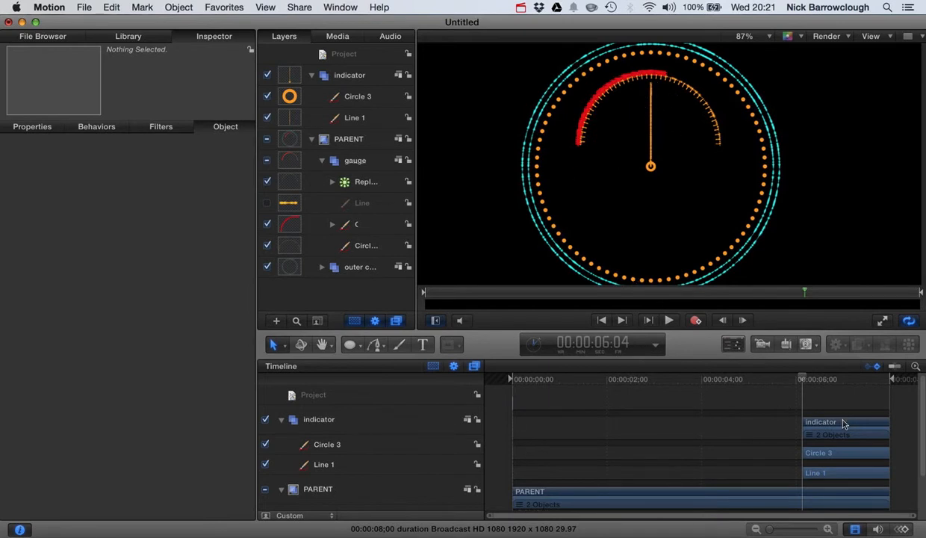
Extend the indicator group so that it begins at the project's first frame, 00:00:00:00
mouse_move(803, 381)
mouse_down()
mouse_move(771, 376)
mouse_move(812, 379)
mouse_move(770, 379)
mouse_move(801, 379)
mouse_up()
drag(807, 381, 513, 374)
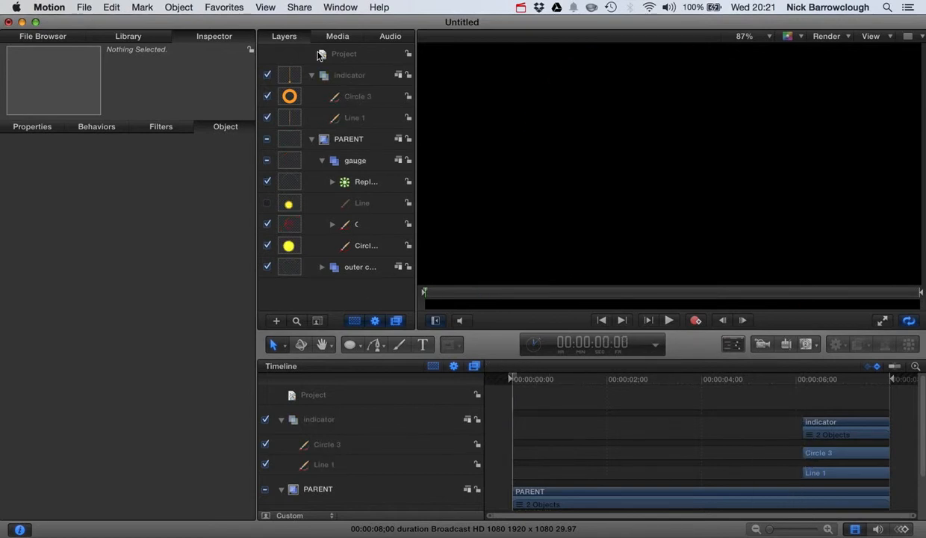
click(348, 77)
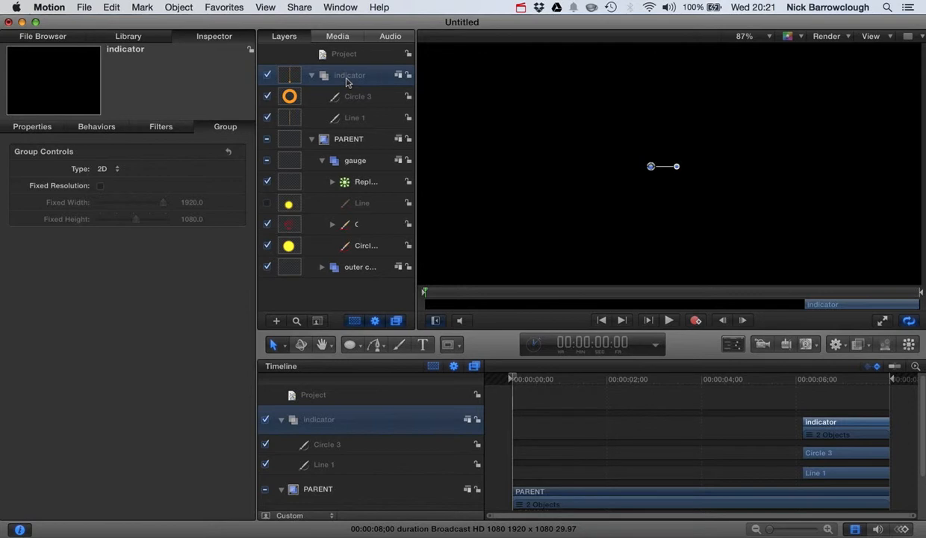
click(331, 419)
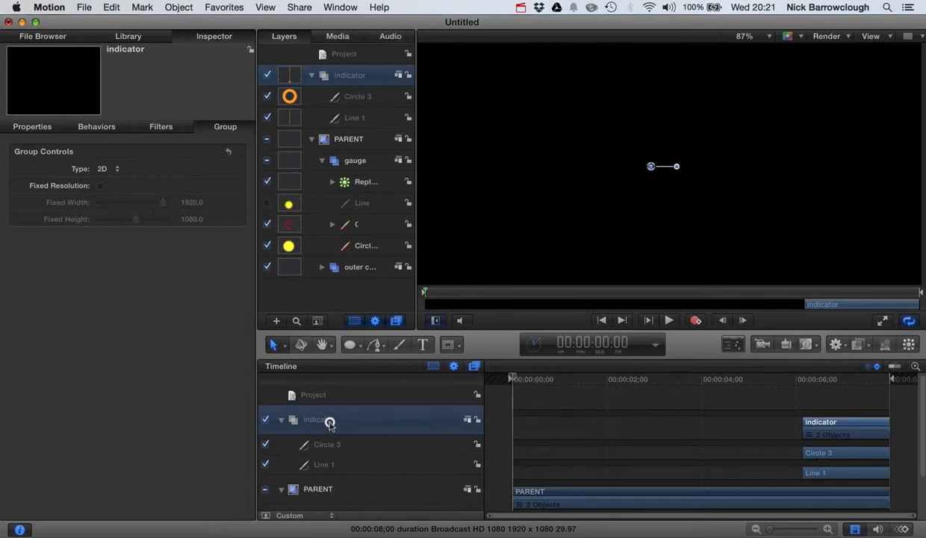
key(i)
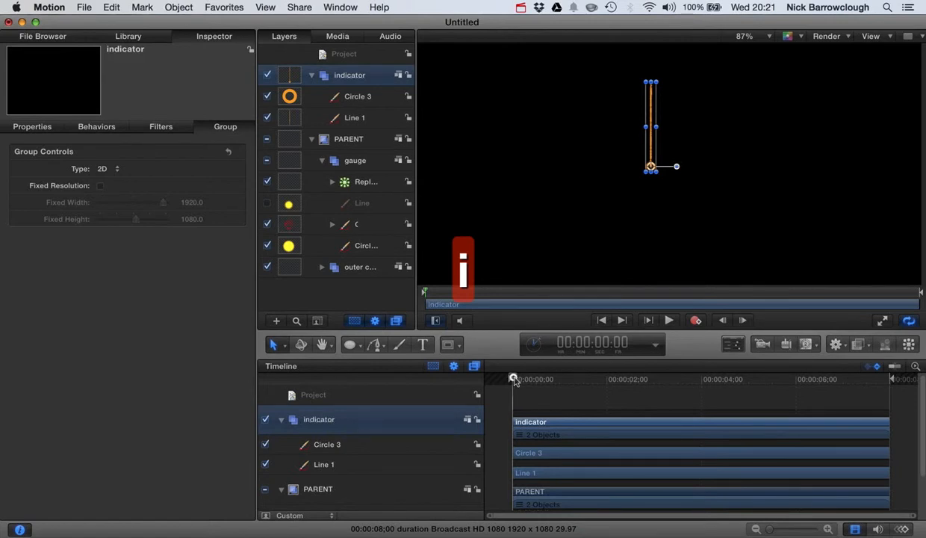
Keyframe the indicator line's Last Point Offset at 0% at 00:00:01:01
drag(513, 379, 561, 381)
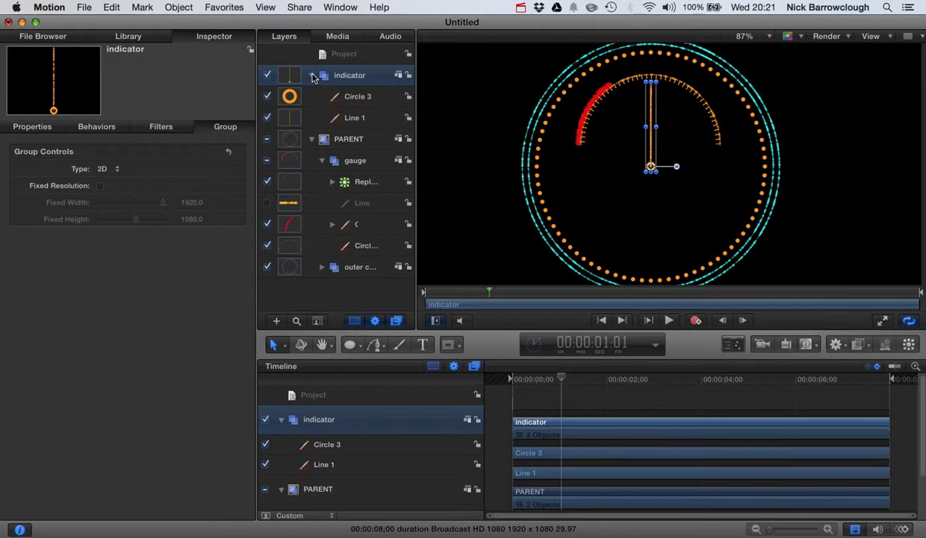
click(293, 120)
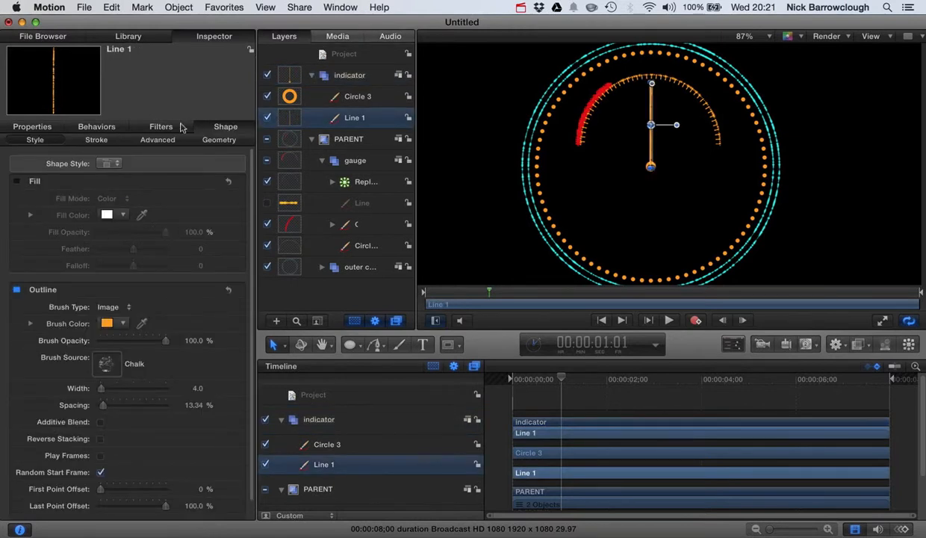
scroll(180, 421, down, 1)
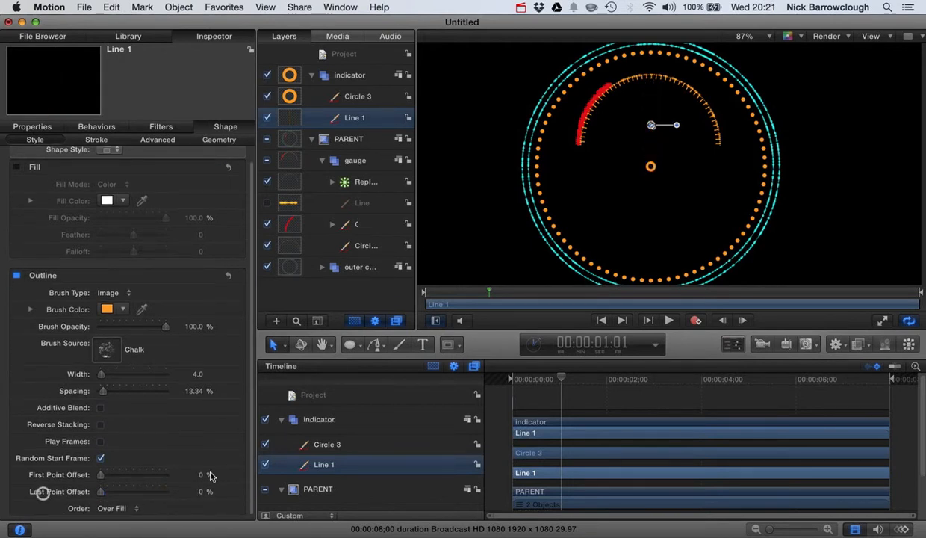
click(226, 491)
Keyframe the indicator line's Last Point Offset at 100% at 00:00:01:04 and deselect the line
click(744, 320)
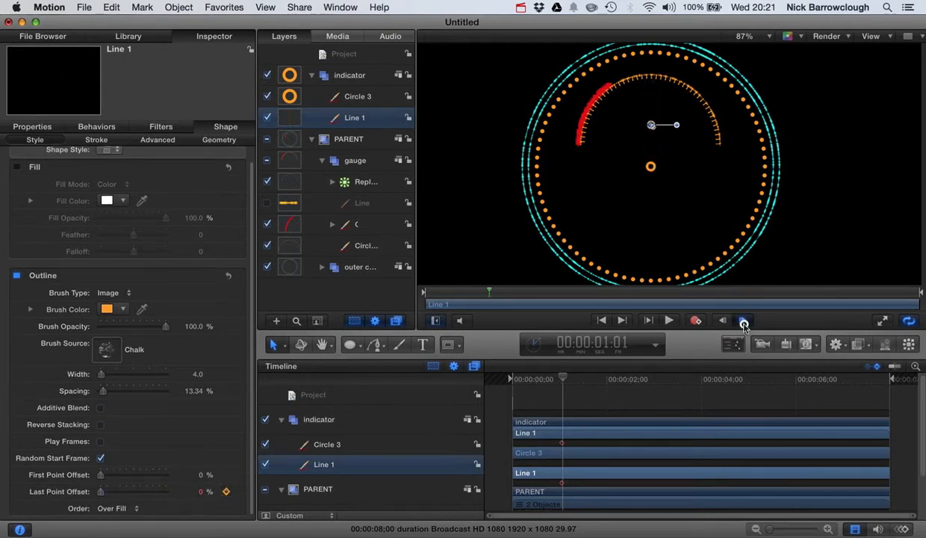
click(744, 320)
click(745, 321)
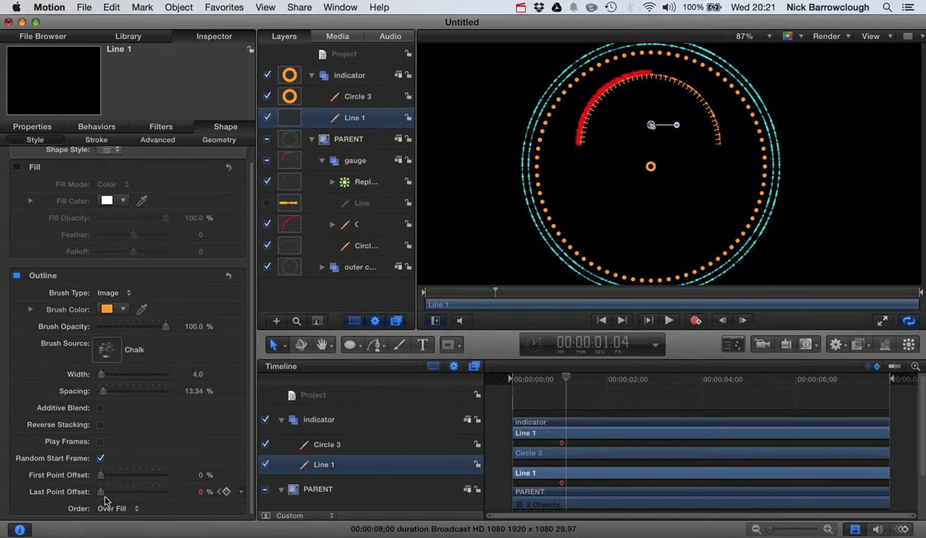
drag(103, 494, 227, 488)
click(487, 205)
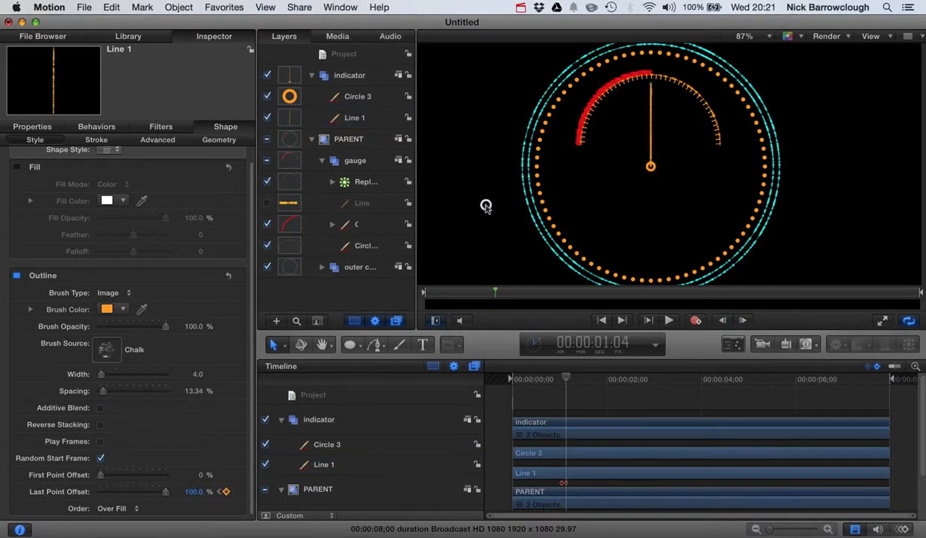
Move the line's second Last Point Offset keyframe a few frames later to lengthen the reveal, checking it in playback
drag(568, 380, 521, 379)
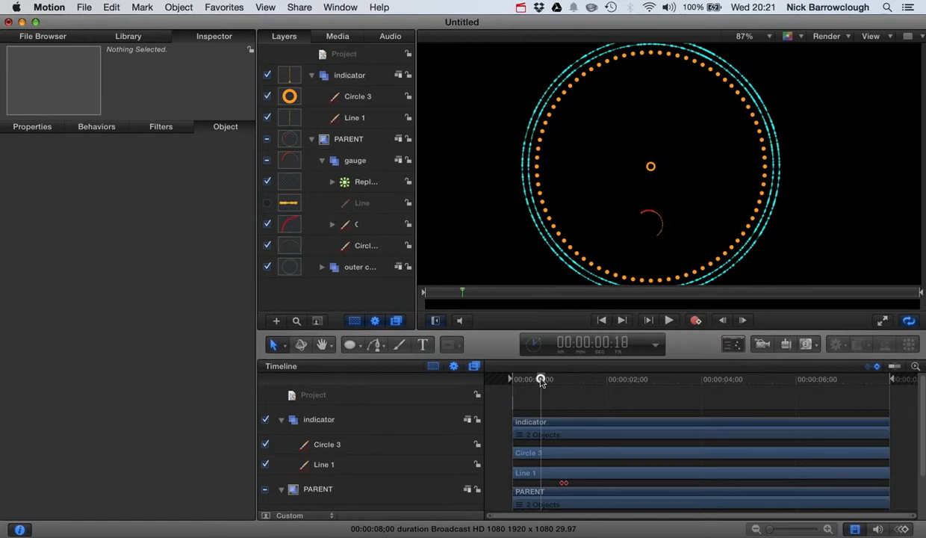
click(669, 320)
click(671, 321)
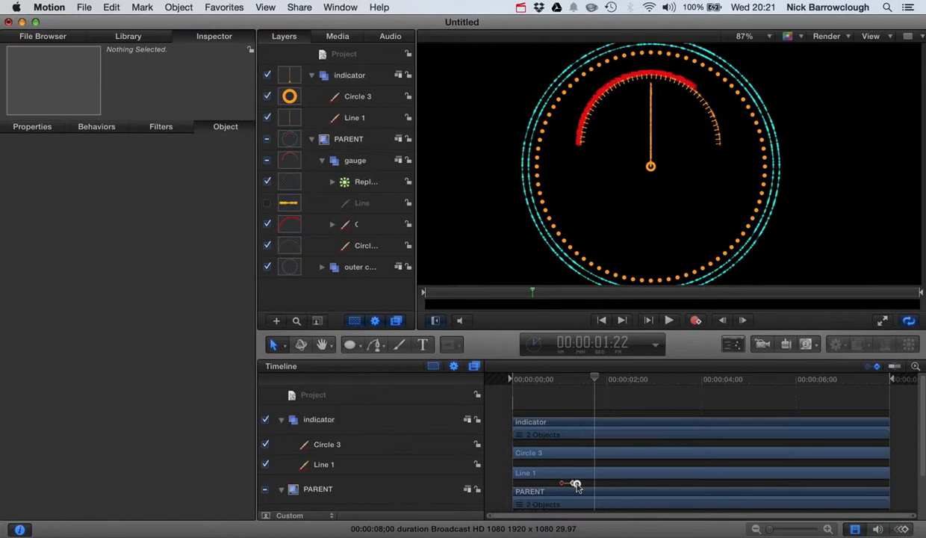
drag(576, 373, 497, 378)
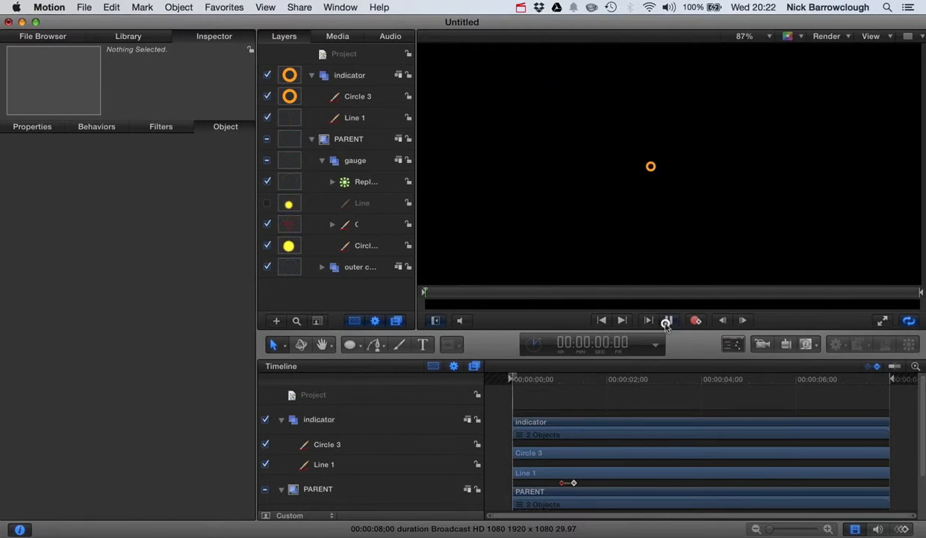
click(668, 321)
click(668, 320)
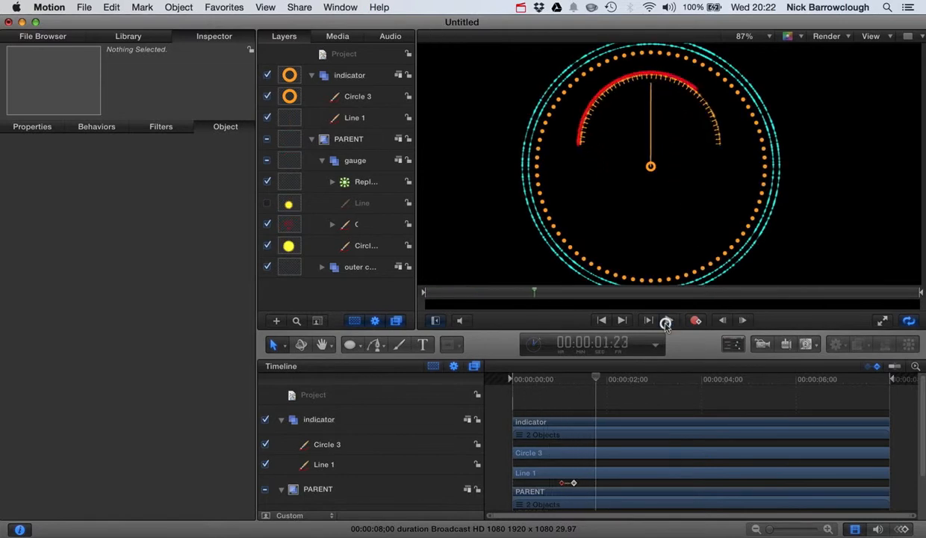
Keyframe the small centre circle's scale at 0% at 00:00:01:01, the frame where the line's reveal begins
drag(595, 381, 563, 387)
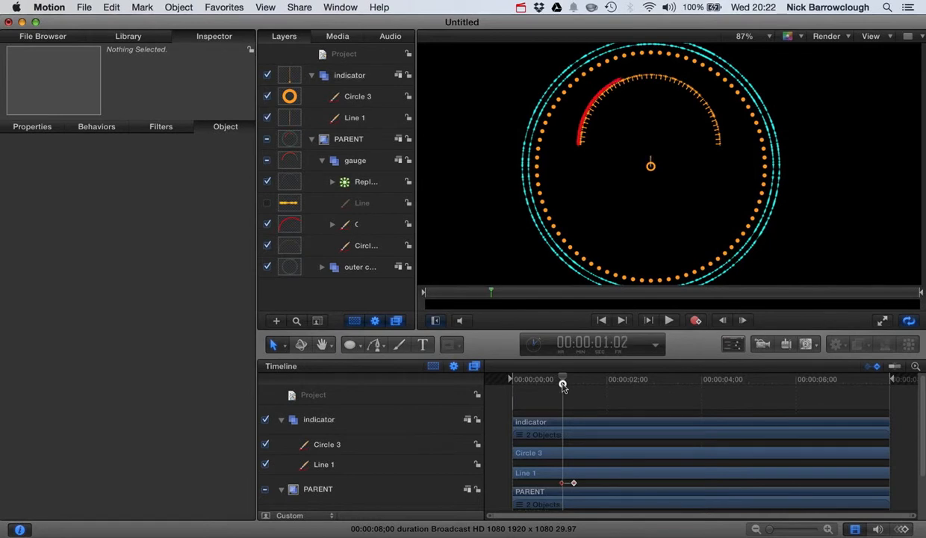
click(723, 321)
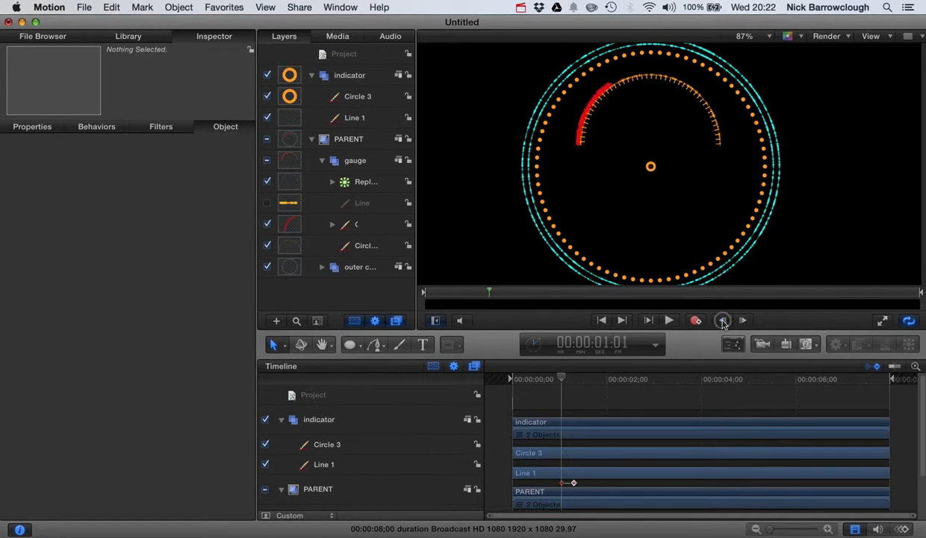
click(296, 100)
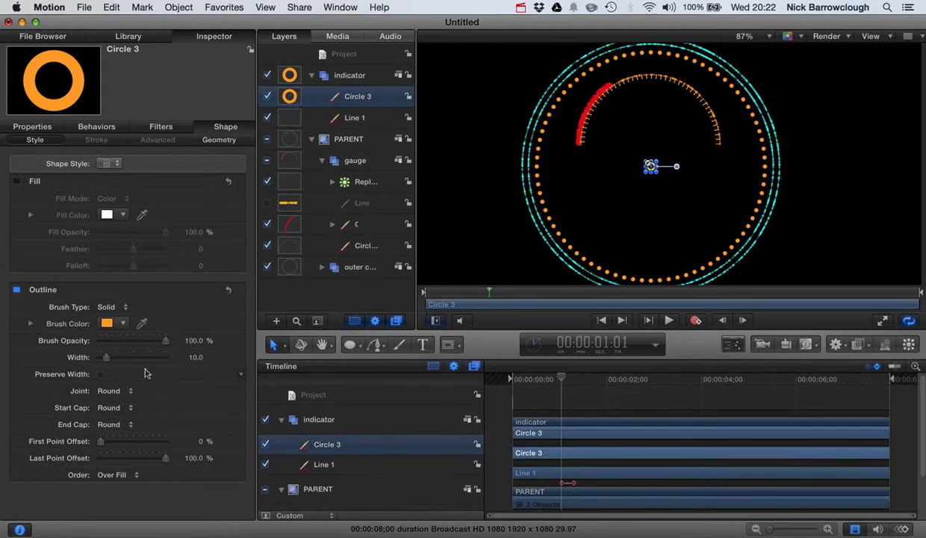
click(32, 128)
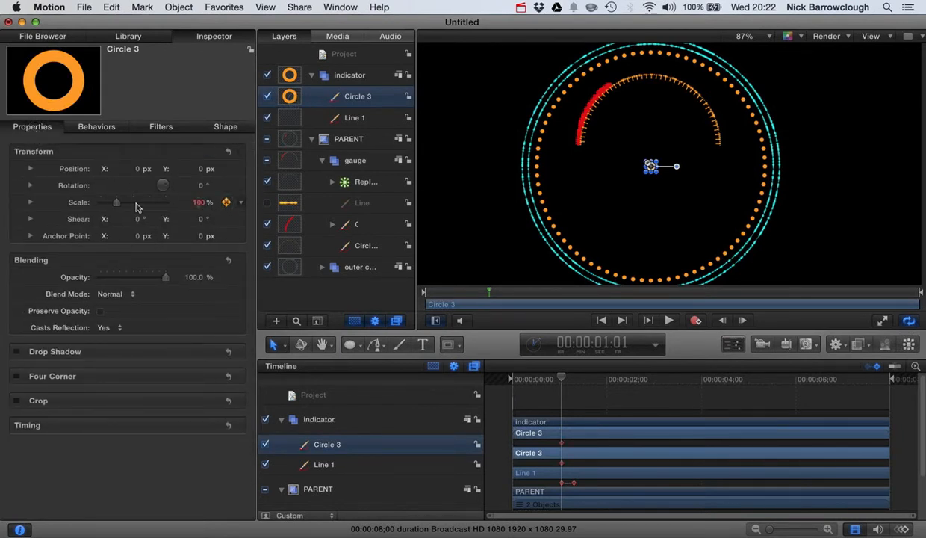
drag(115, 204, 32, 198)
Keyframe the small centre circle's scale at 100% at 00:00:01:08 and deselect it
key(Right)
key(Right)
key(Right)
key(Right)
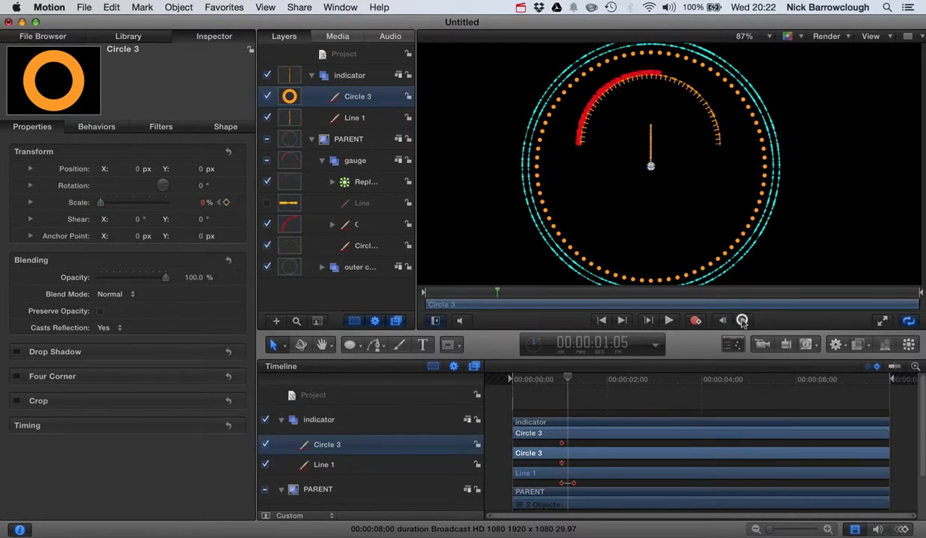
key(Right)
key(Right)
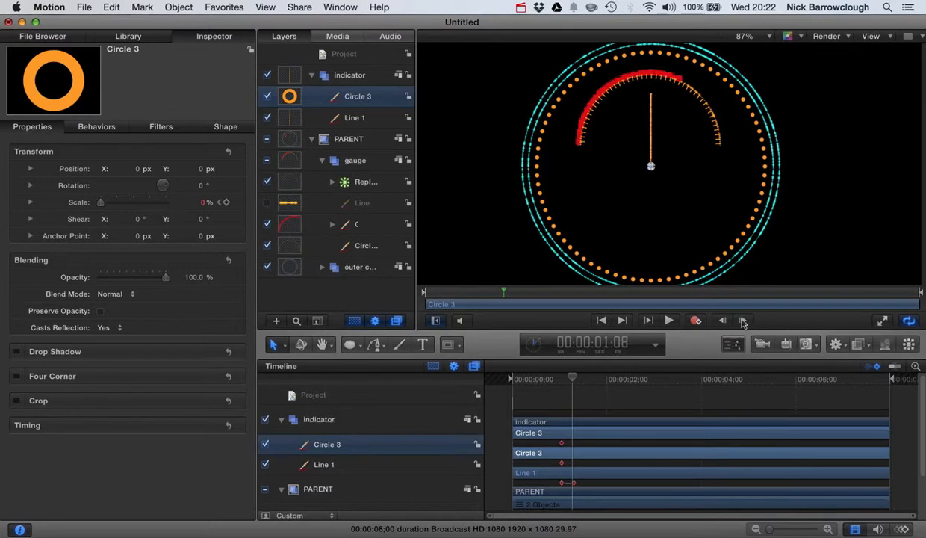
drag(101, 208, 221, 215)
click(204, 203)
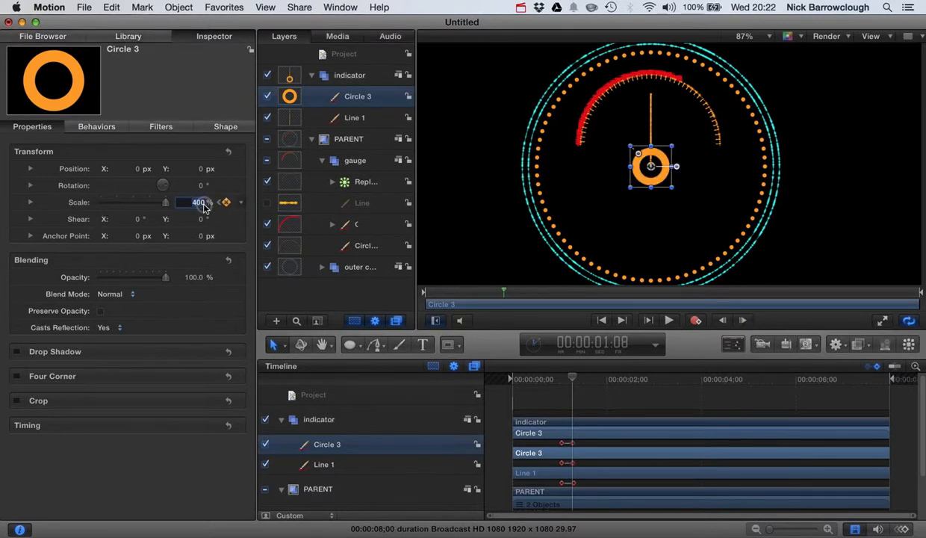
text(100)
key(Return)
click(469, 234)
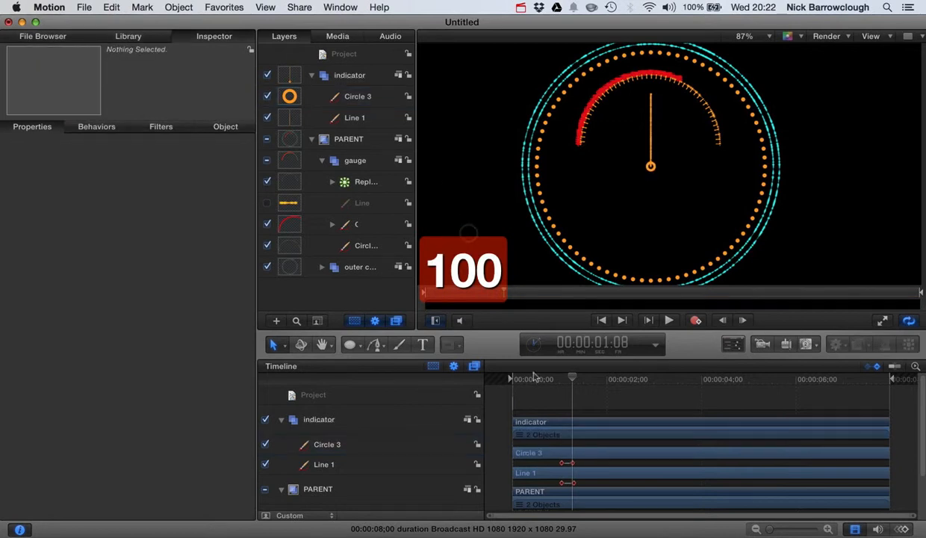
Play the animation from the start to review the circle and line reveal, stopping at 00:00:02:02
drag(574, 379, 403, 366)
click(670, 321)
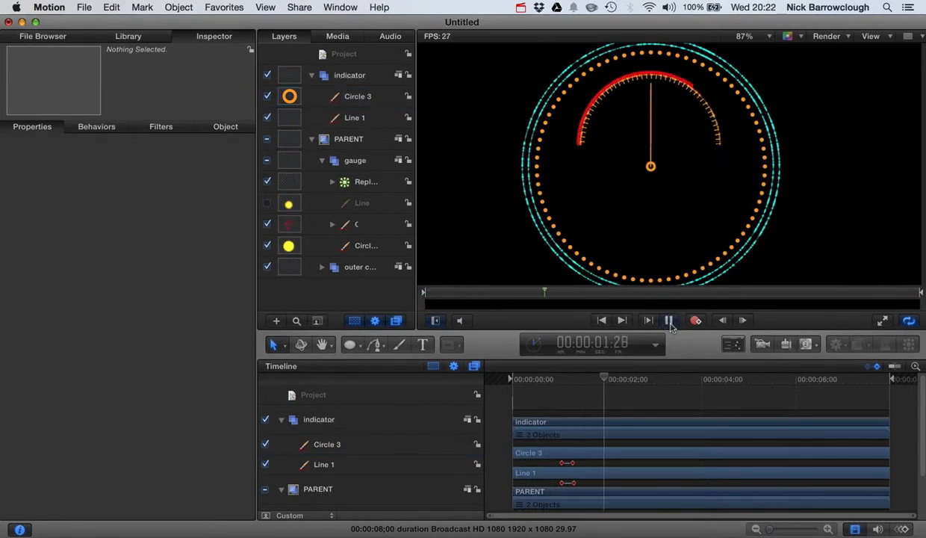
click(670, 320)
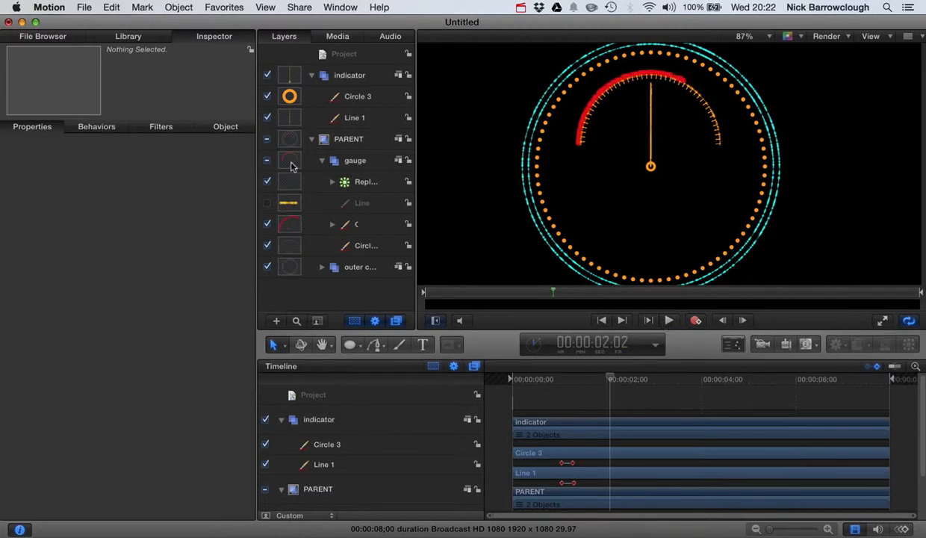
Rotate the whole indicator group counterclockwise until its needle points near the start of the red gauge arc, and deselect it
click(346, 78)
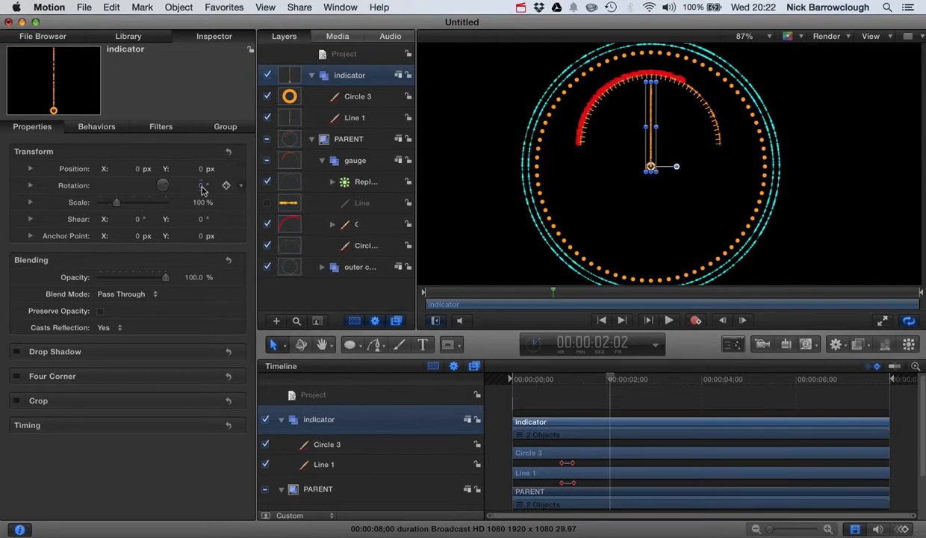
drag(202, 190, 201, 186)
click(833, 106)
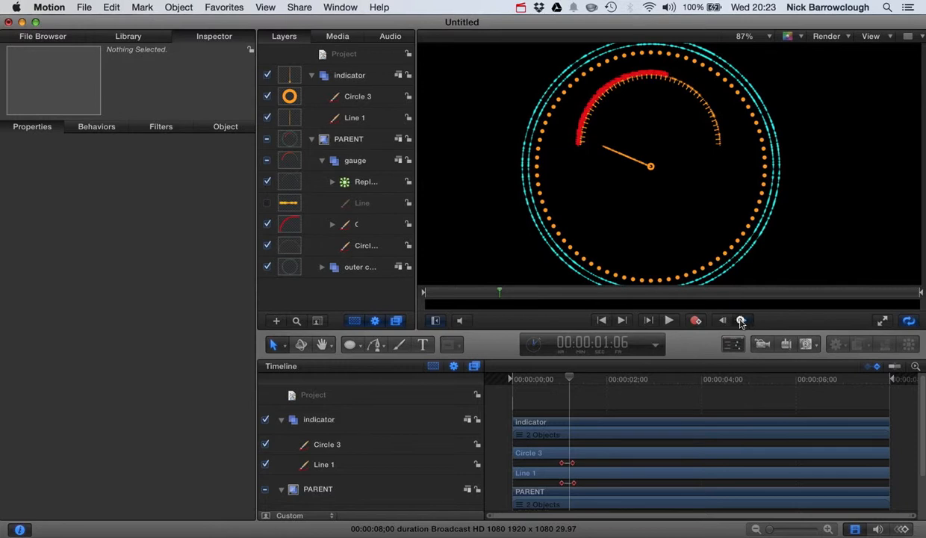
At 00:00:01:09, shorten Line 1 by setting its Last Point Offset to 80.63% so the needle clears the gauge arc, and deselect it
click(741, 322)
click(740, 322)
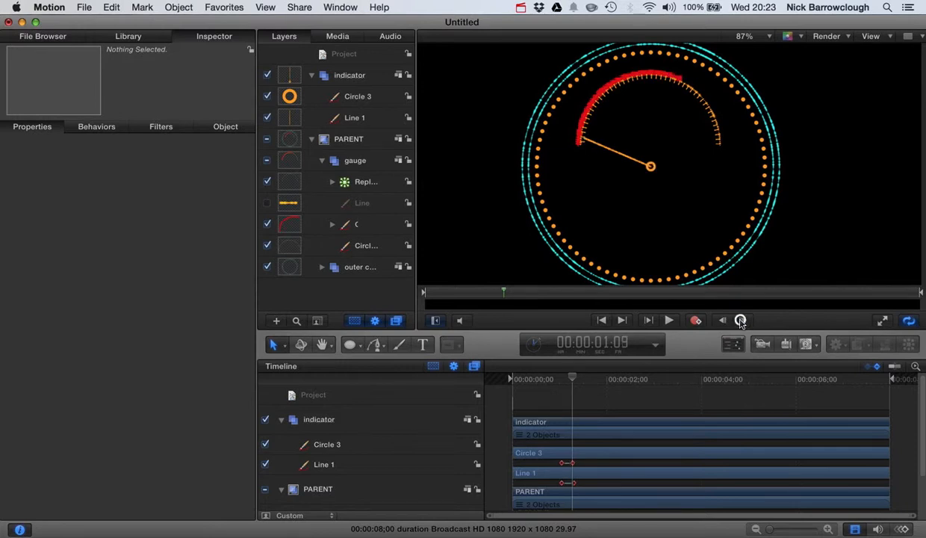
click(741, 320)
click(294, 116)
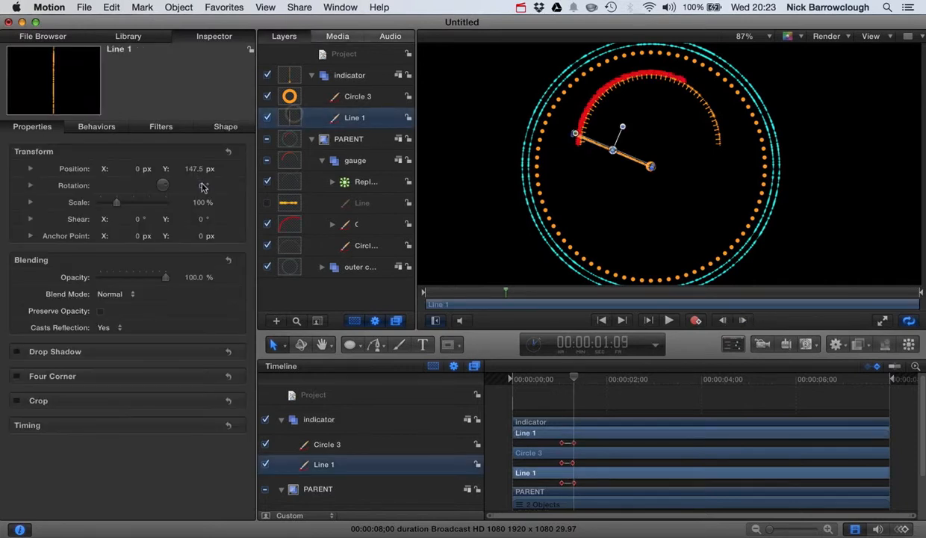
click(218, 127)
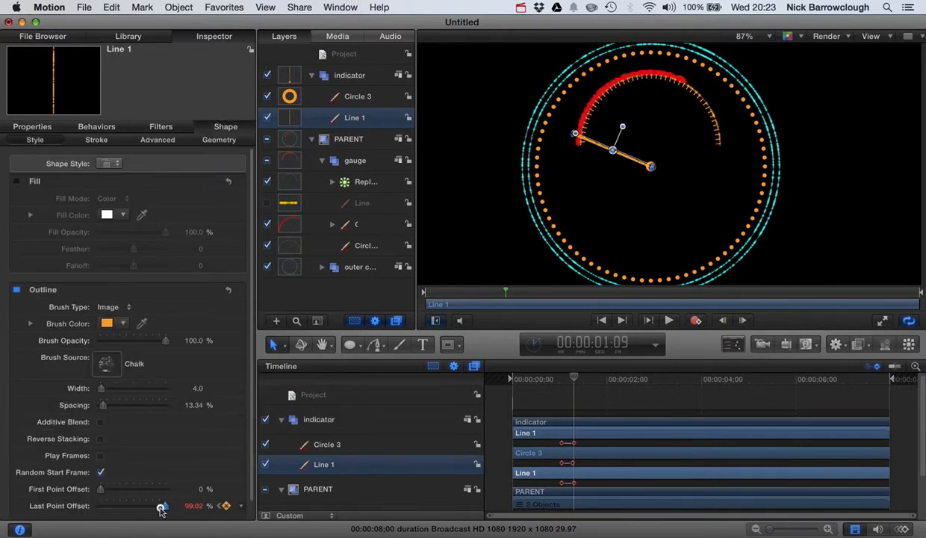
drag(161, 509, 151, 508)
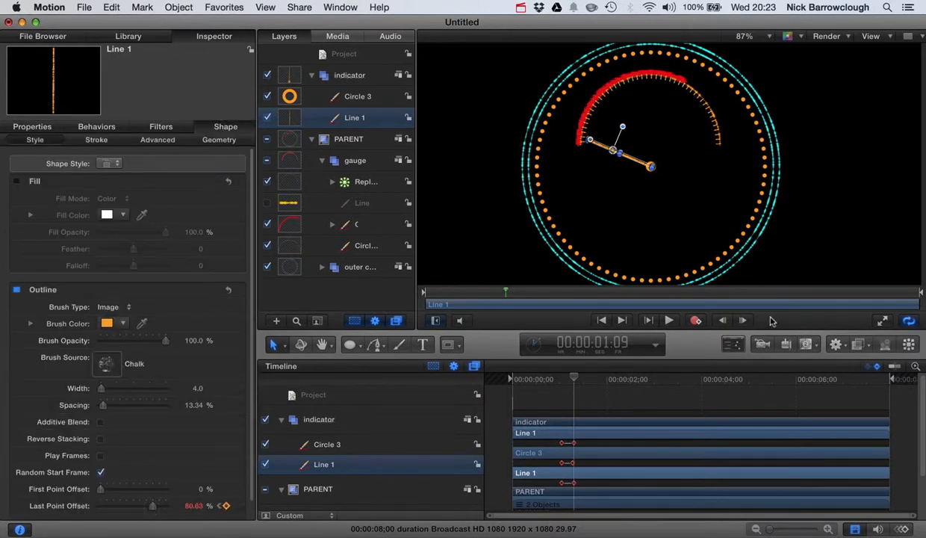
click(818, 234)
Check the small centre circle's scale value at 00:00:01:09
drag(575, 378, 573, 374)
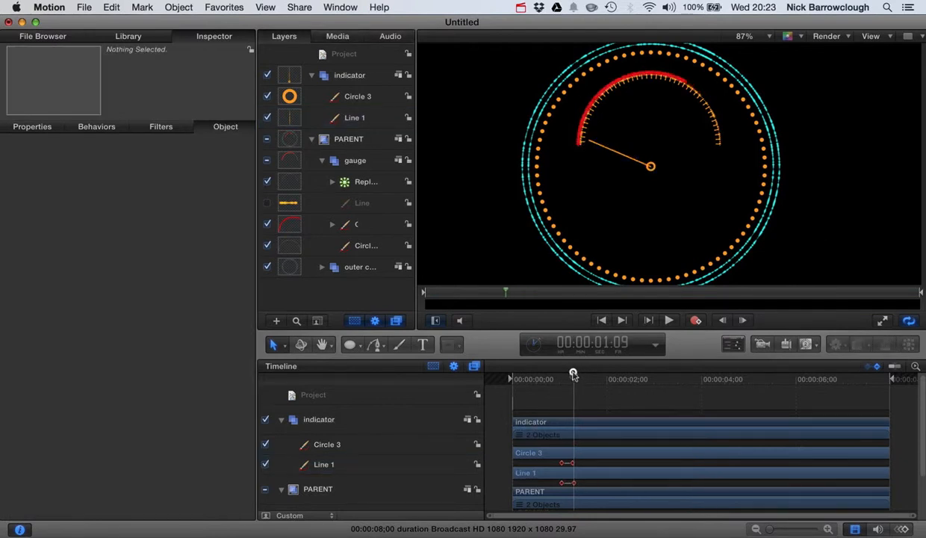
click(297, 95)
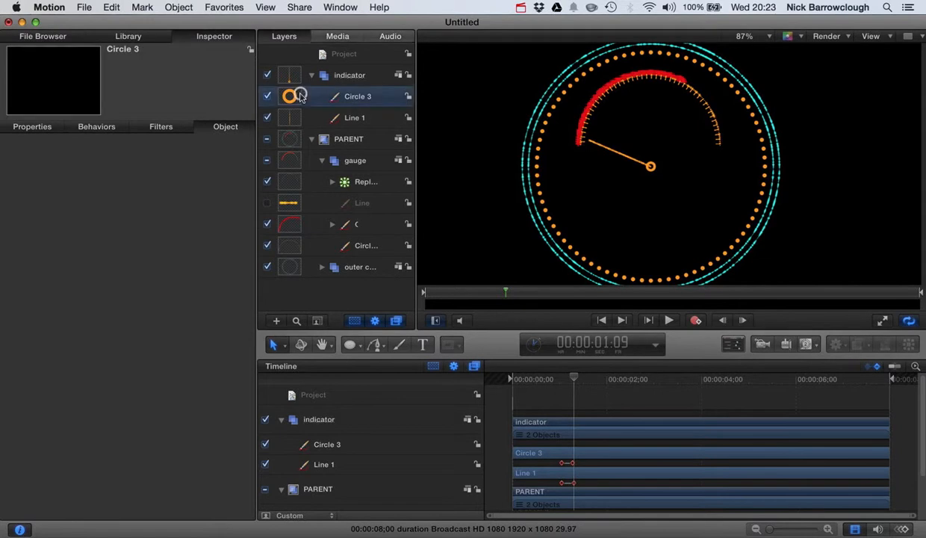
click(34, 129)
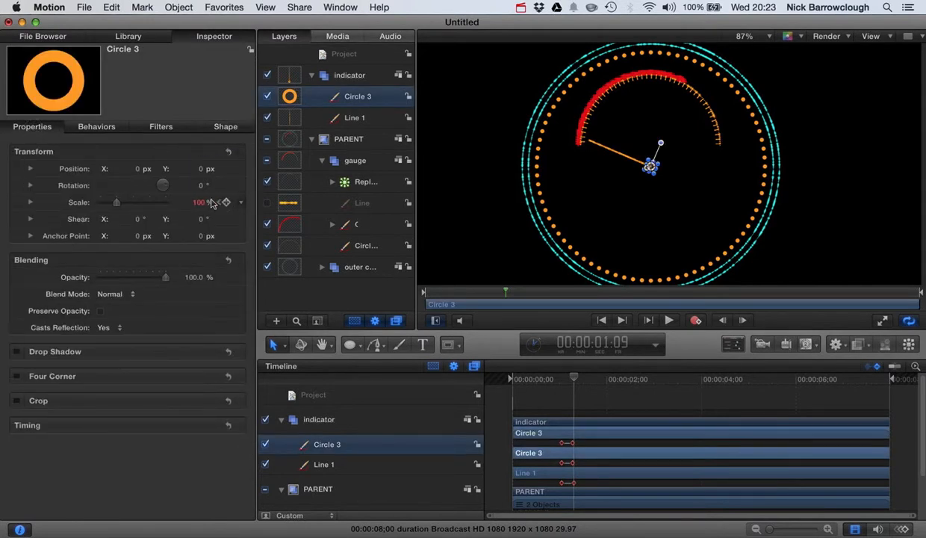
Reset the indicator group's rotation to 0° and set its Z rotation to 20.0°
click(332, 74)
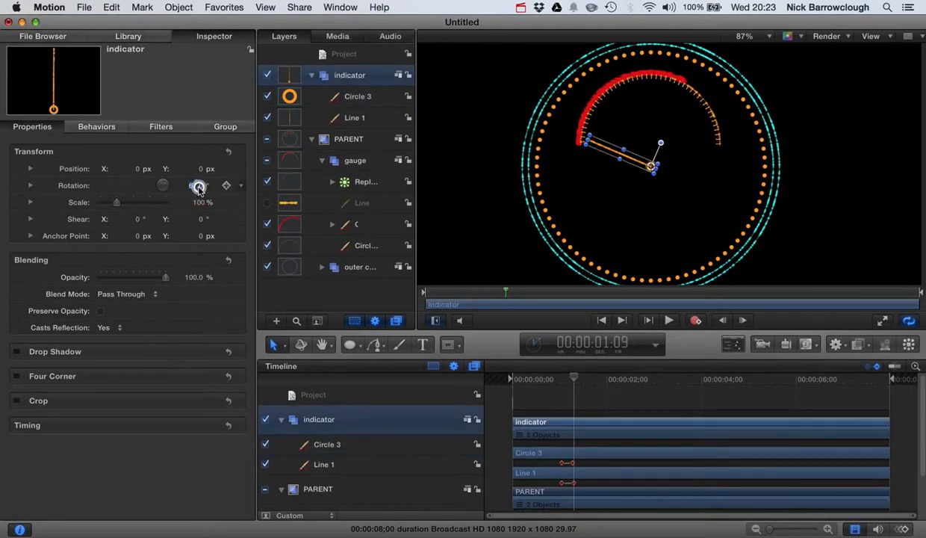
text(0)
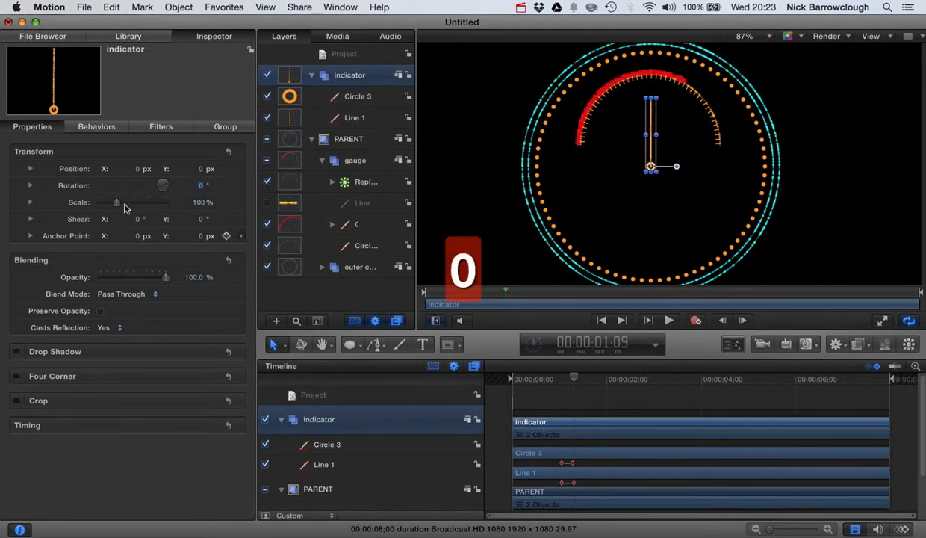
click(66, 188)
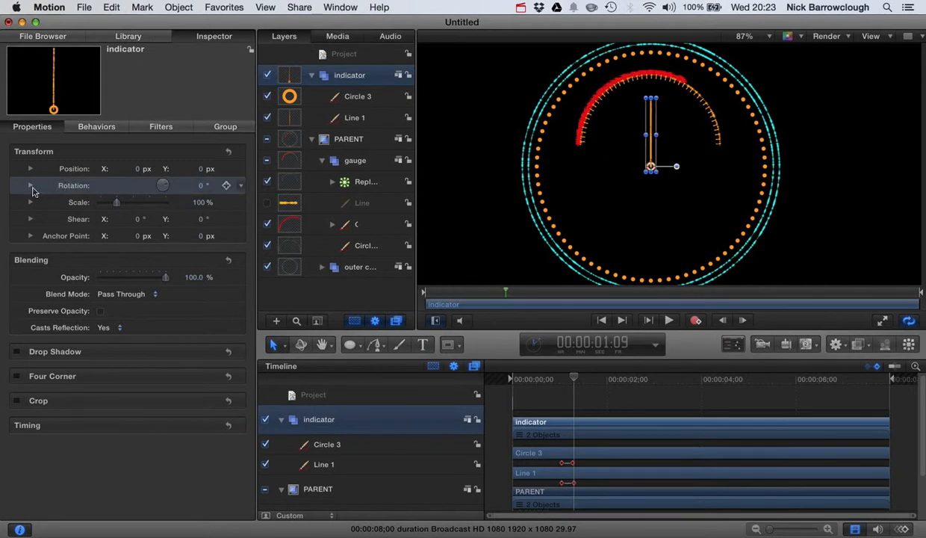
click(30, 185)
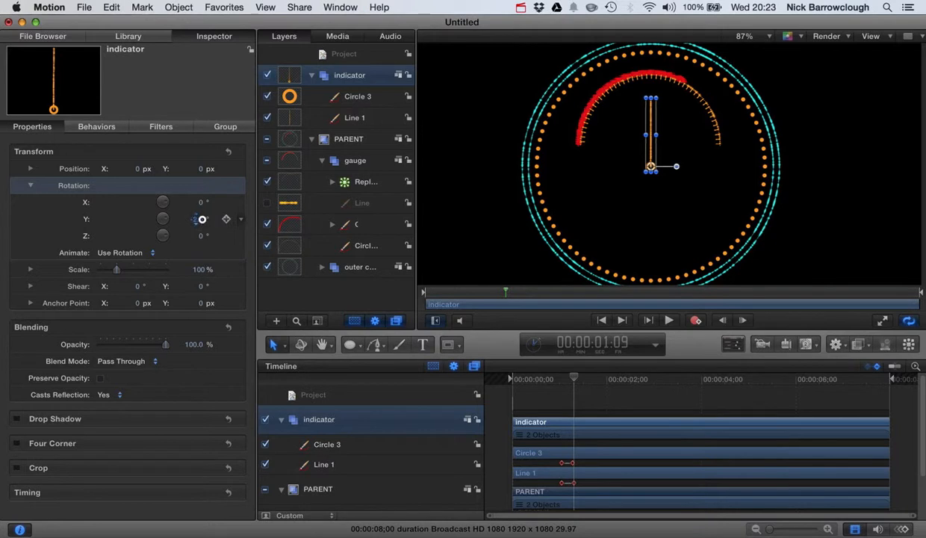
key(super+z)
mouse_move(201, 237)
mouse_down()
mouse_move(217, 237)
mouse_move(196, 234)
mouse_up()
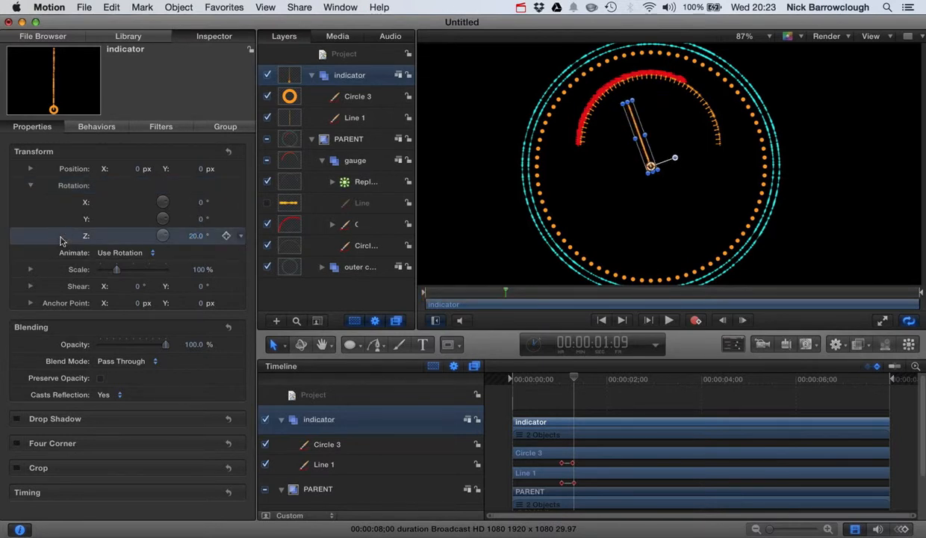
Add a Randomize parameter behavior to the indicator group's Z rotation
right_click(61, 239)
mouse_move(109, 293)
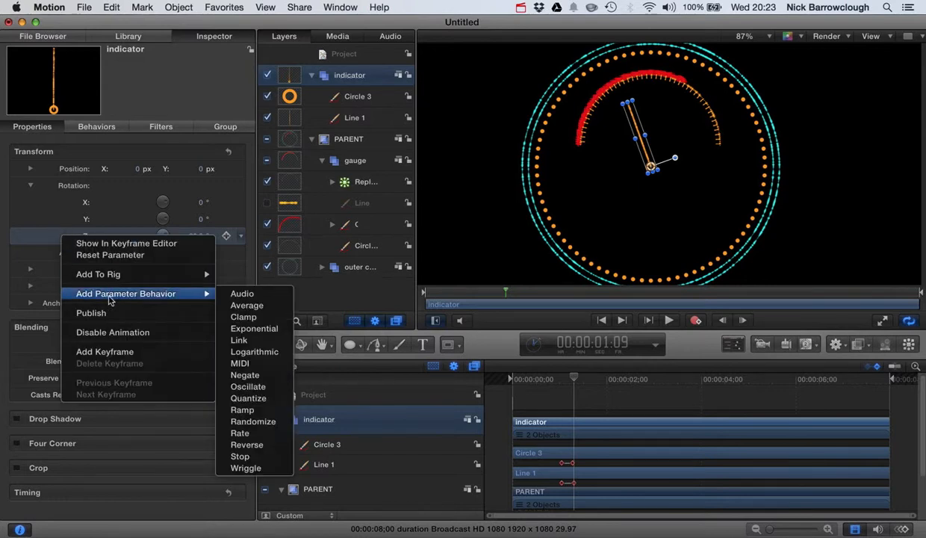
click(254, 421)
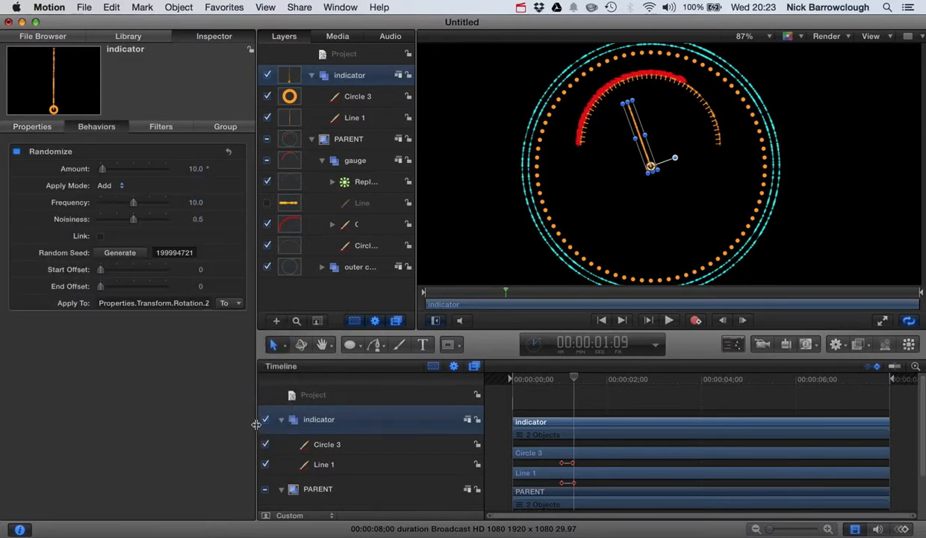
Set the Randomize behavior's Amount to 52.61°, Frequency to 4.0 and Noisiness to 0.35, and preview the needle's movement
drag(573, 376, 685, 379)
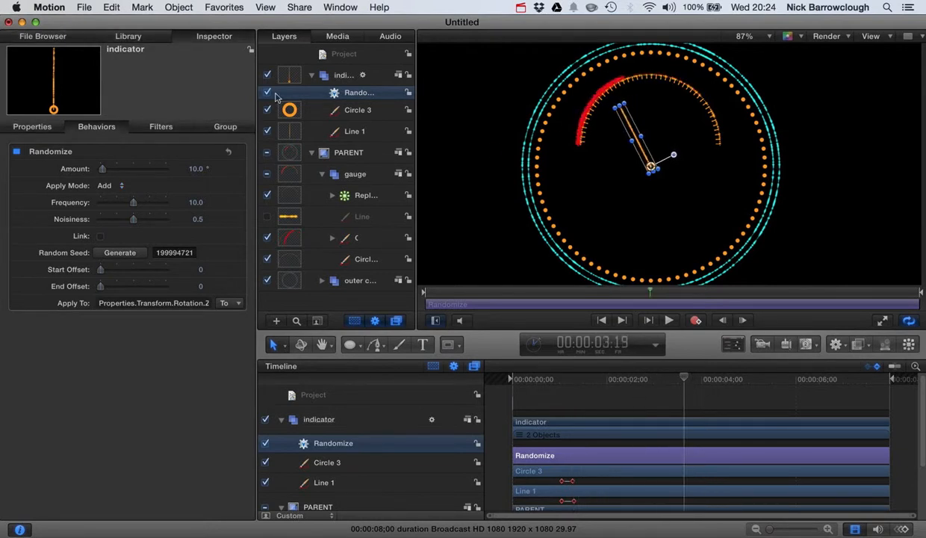
mouse_move(108, 168)
mouse_down()
mouse_move(123, 170)
mouse_move(108, 172)
mouse_up()
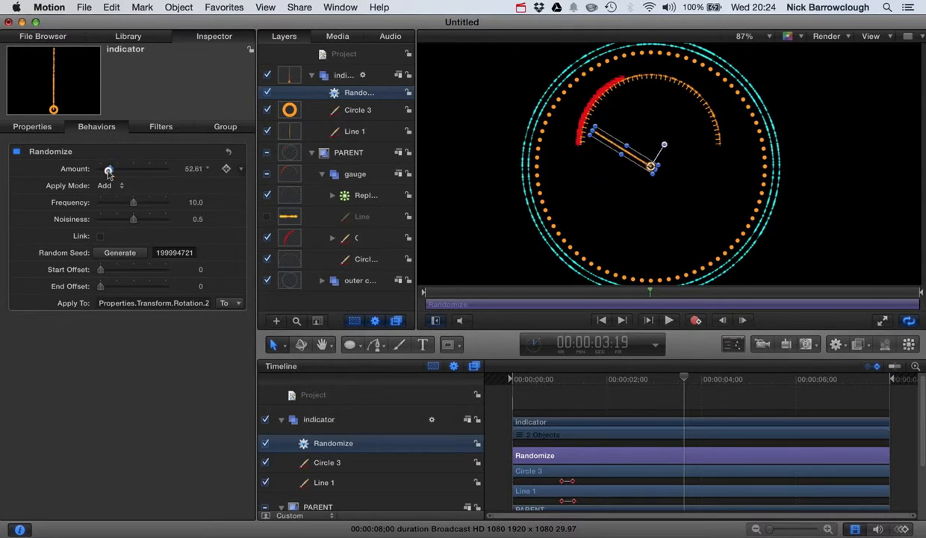
drag(115, 207, 123, 222)
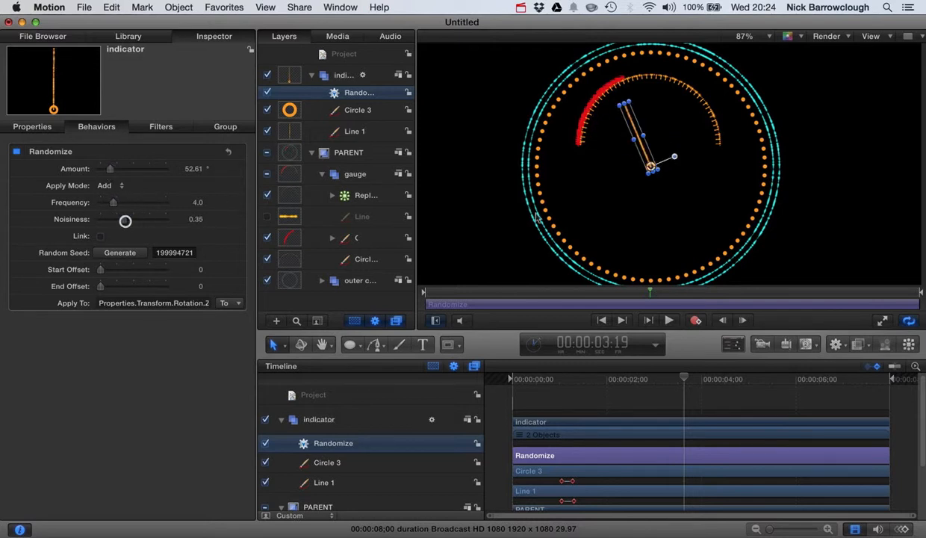
click(668, 321)
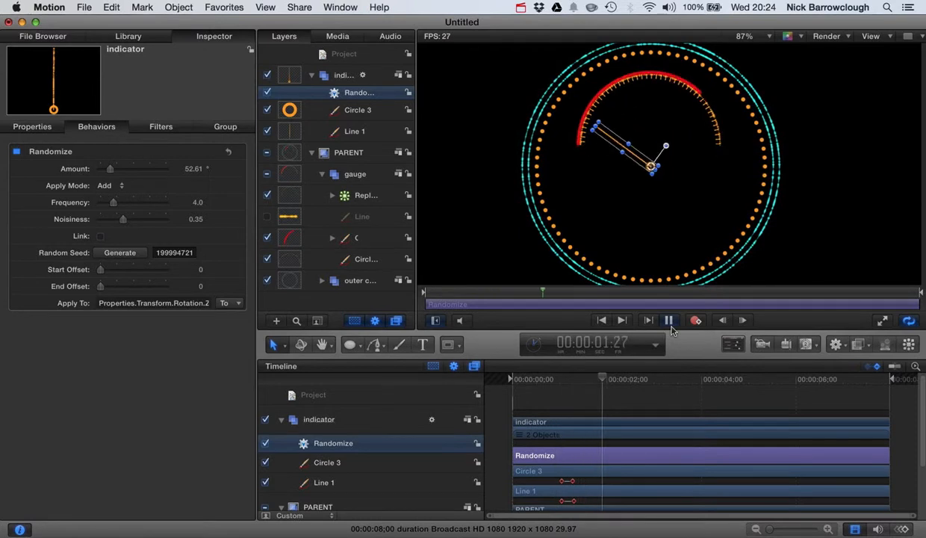
click(669, 320)
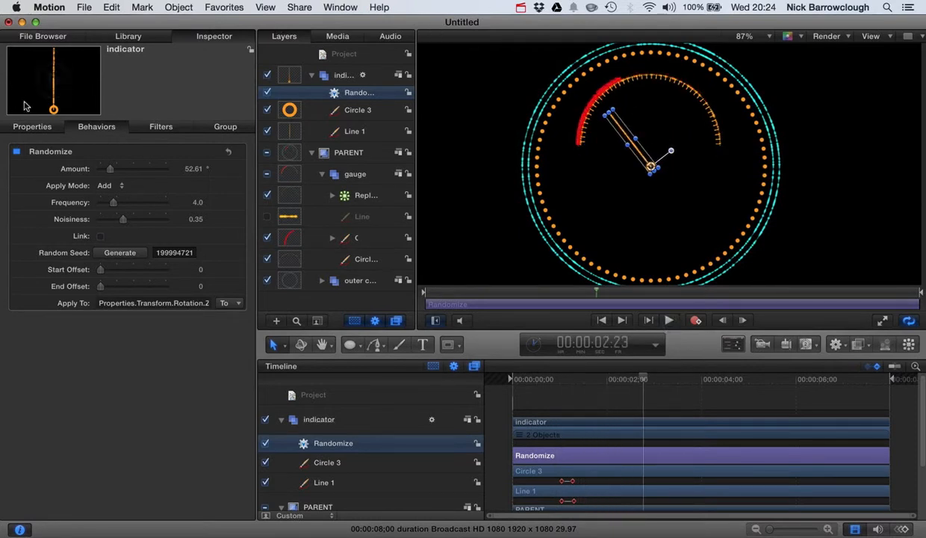
Swing the indicator group's Z rotation clockwise to -39.1° at 00:00:02:23 and preview the needle's movement
click(30, 126)
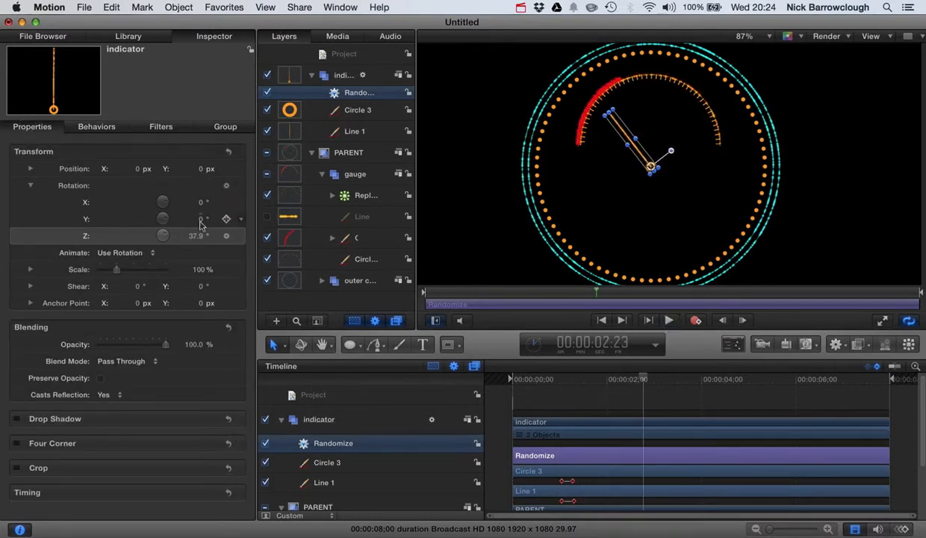
drag(196, 236, 195, 236)
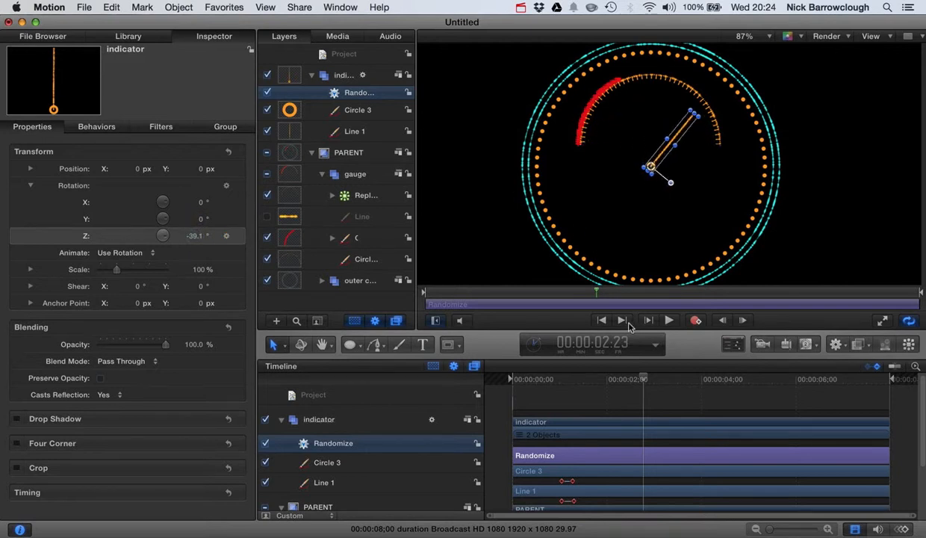
click(669, 321)
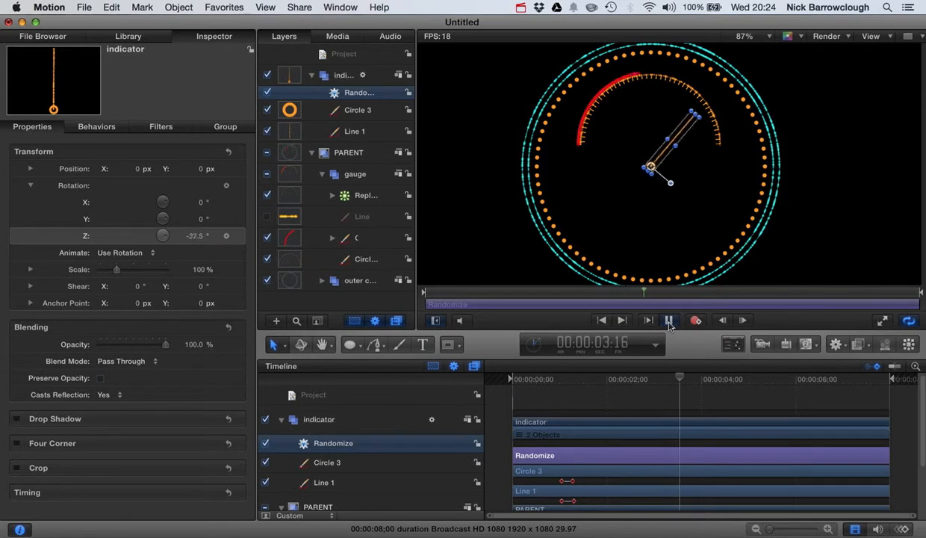
click(669, 321)
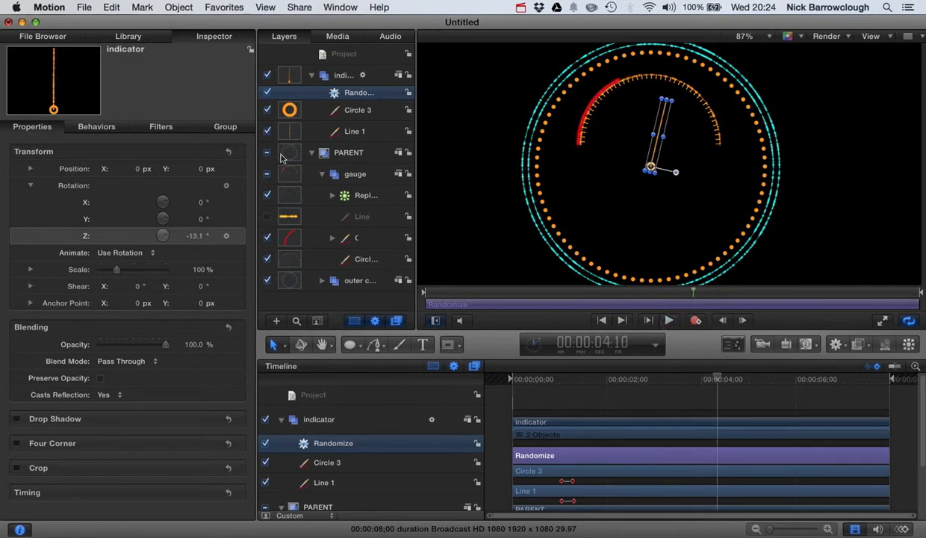
Tune the Randomize behavior during playback to Frequency 1.0 and Amount 94.59°, and stop playback at 00:00:05:10
click(97, 127)
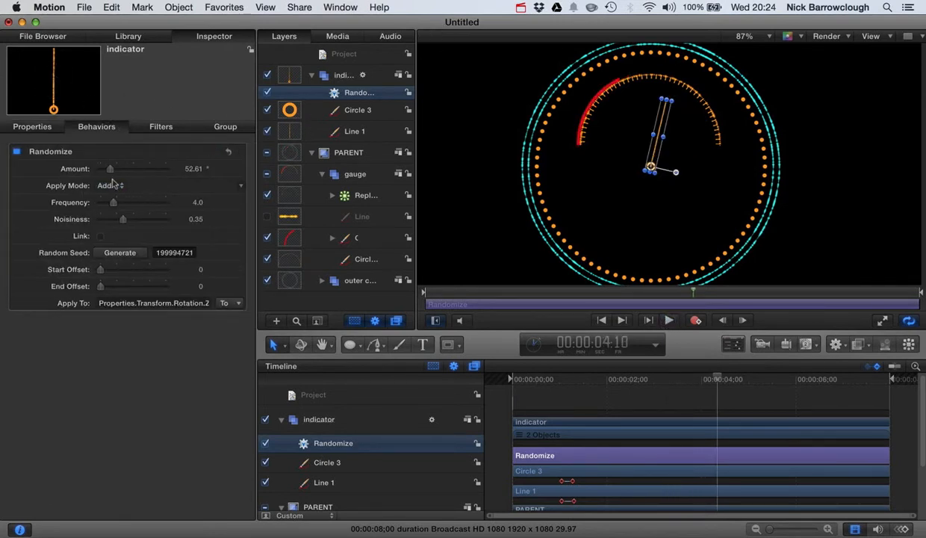
drag(109, 170, 124, 169)
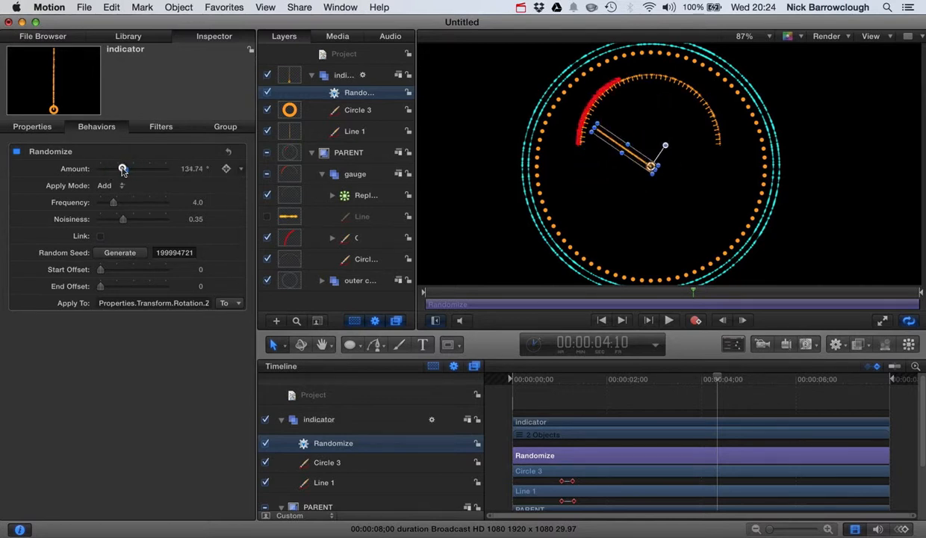
click(669, 319)
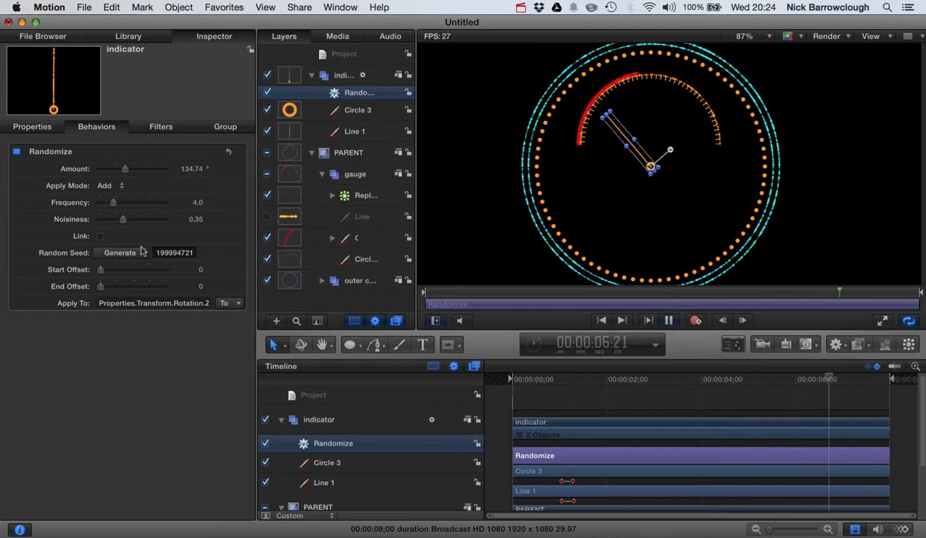
drag(115, 212, 106, 208)
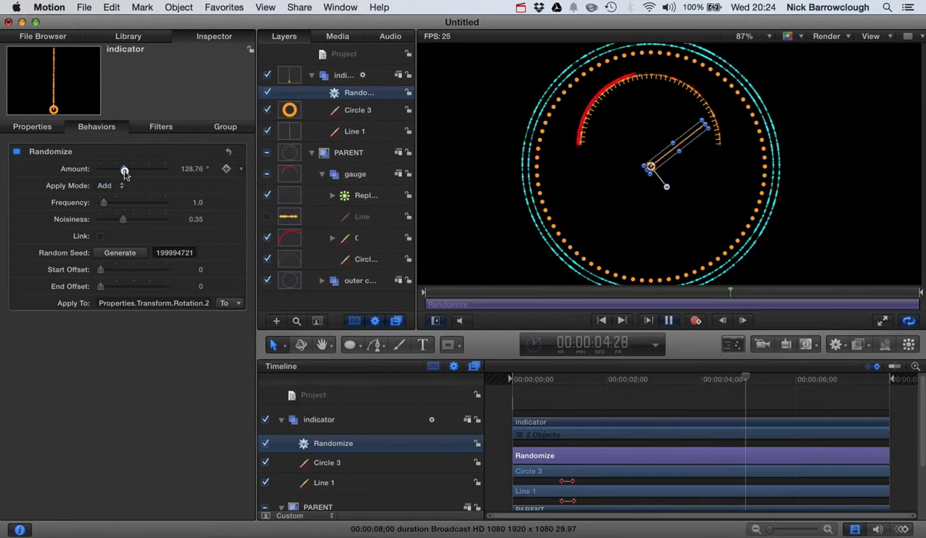
drag(124, 171, 118, 174)
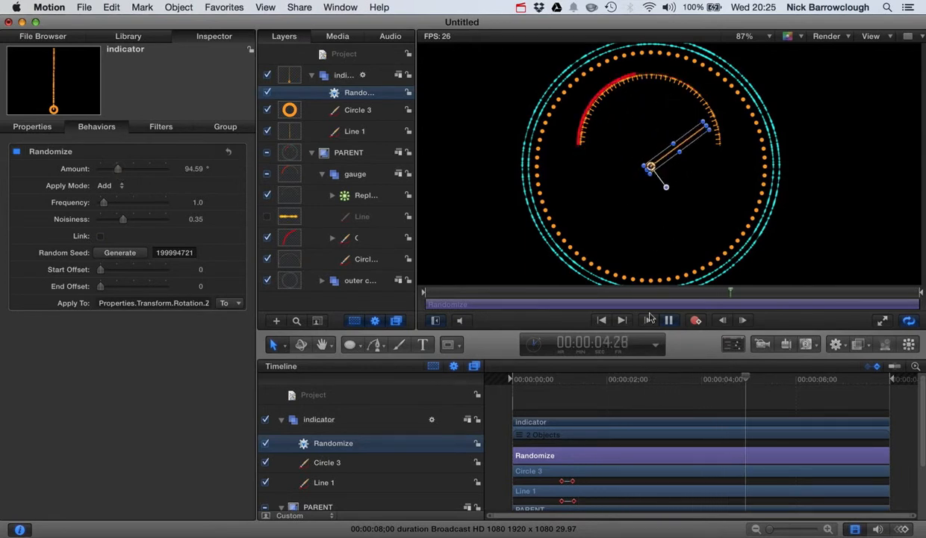
click(672, 320)
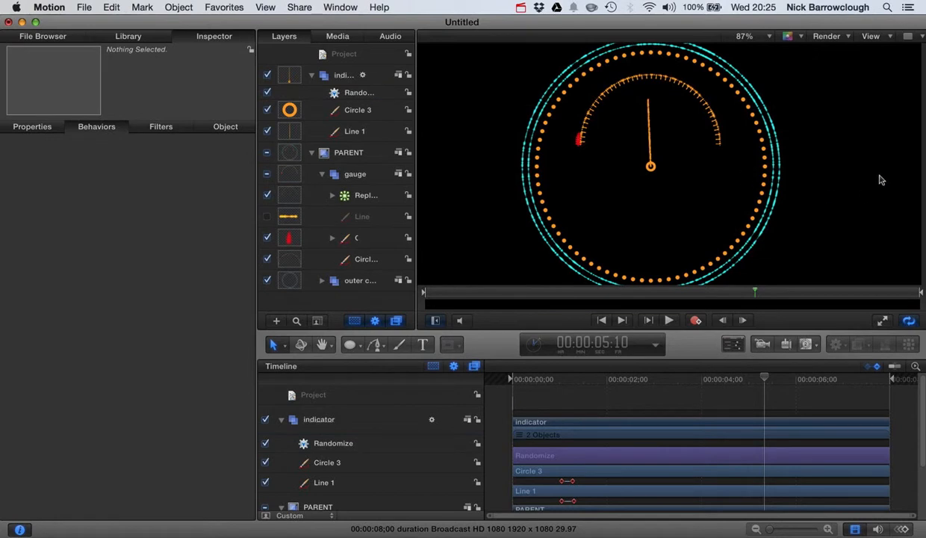
scroll(881, 168, down, 3)
scroll(881, 168, down, 1)
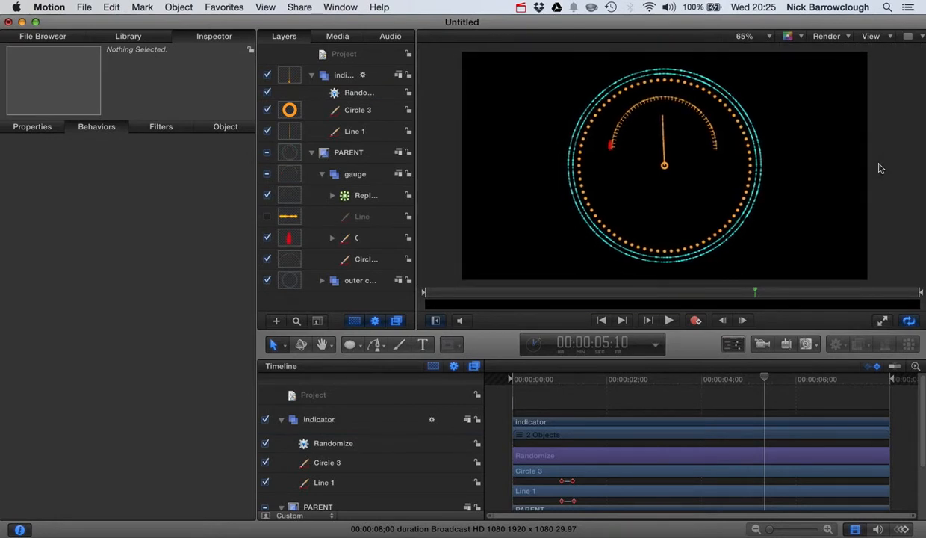
scroll(880, 168, down, 1)
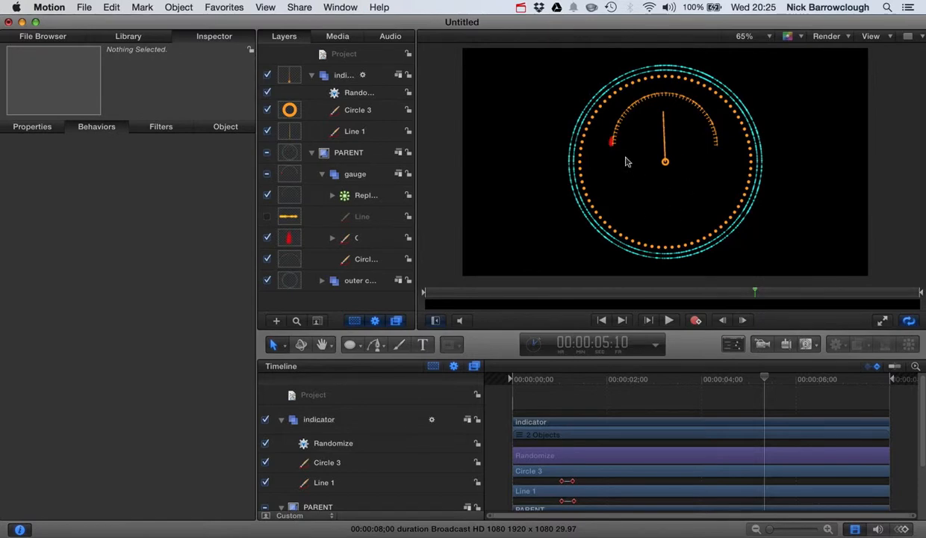
scroll(877, 179, right, 5)
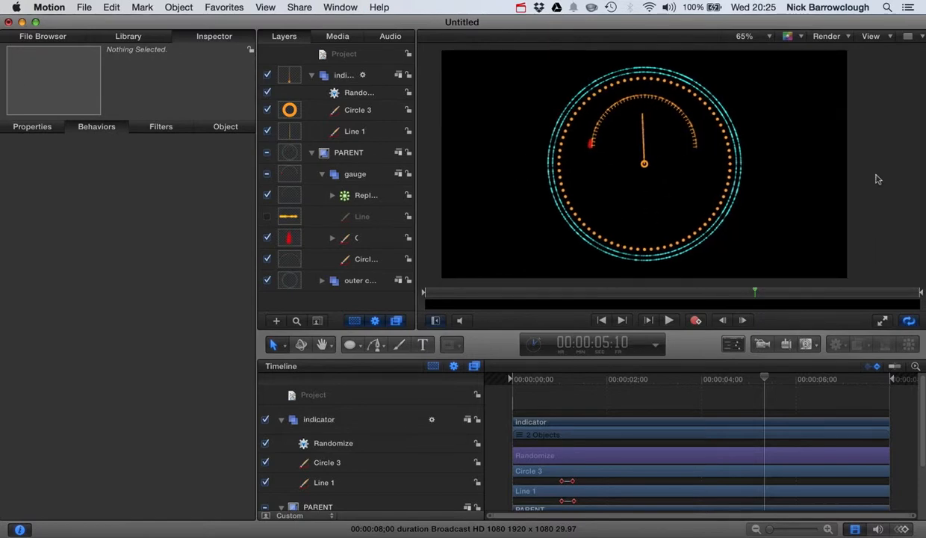
key(ctrl+Left)
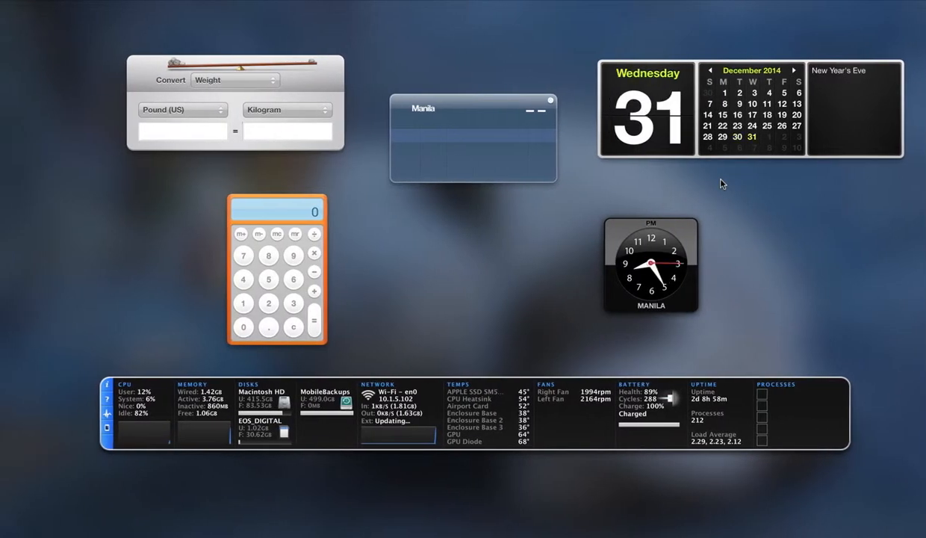
Open the plain-text file 100 from the desktop, enlarge its window and examine the list of percentages up to 100%
key(ctrl+Right)
key(ctrl+Right)
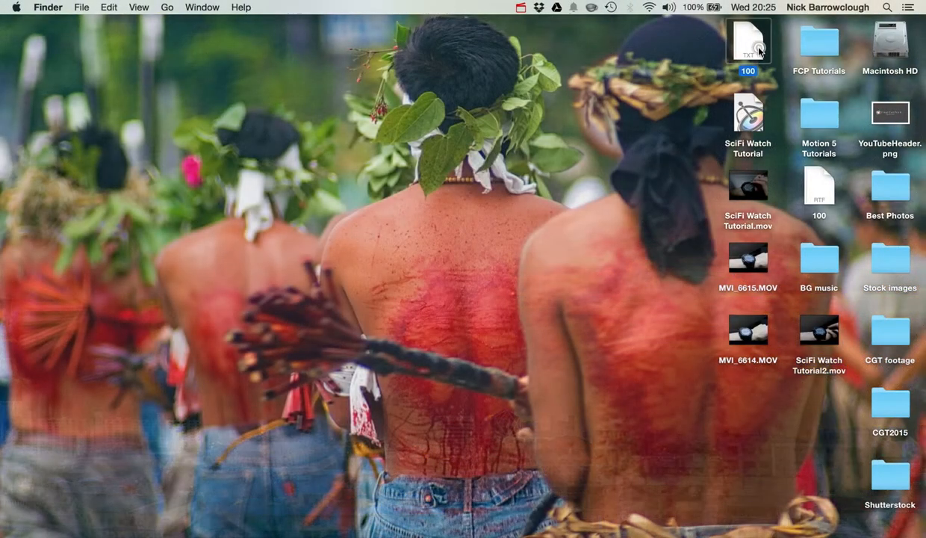
double_click(759, 51)
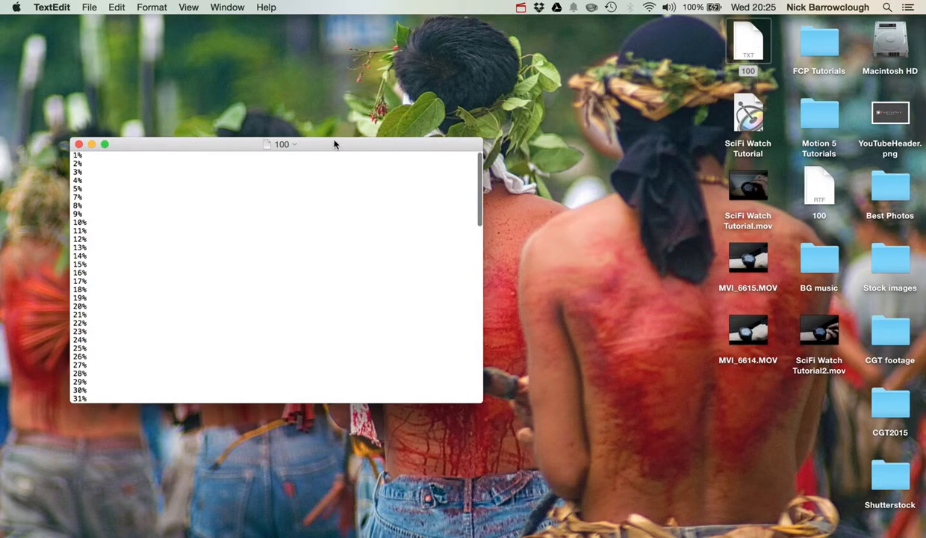
drag(363, 139, 490, 123)
click(232, 128)
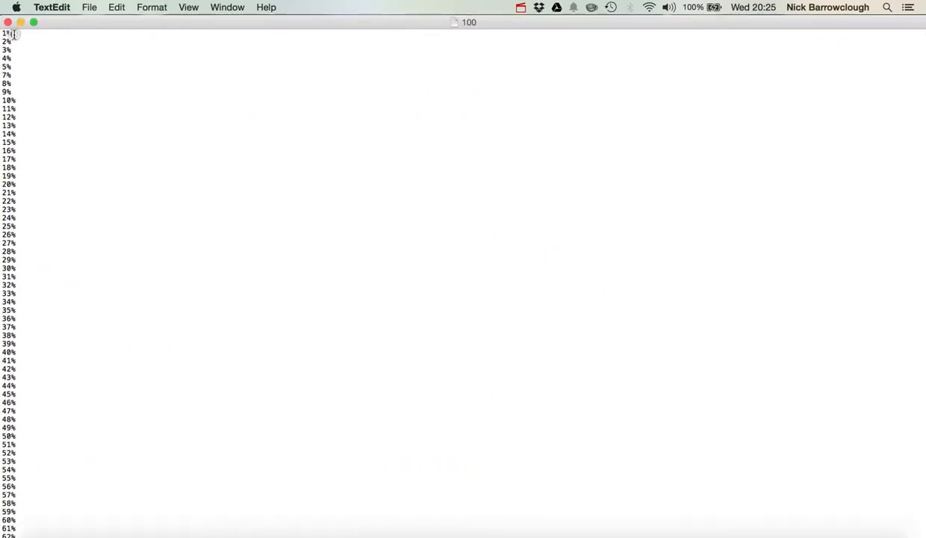
scroll(97, 294, down, 10)
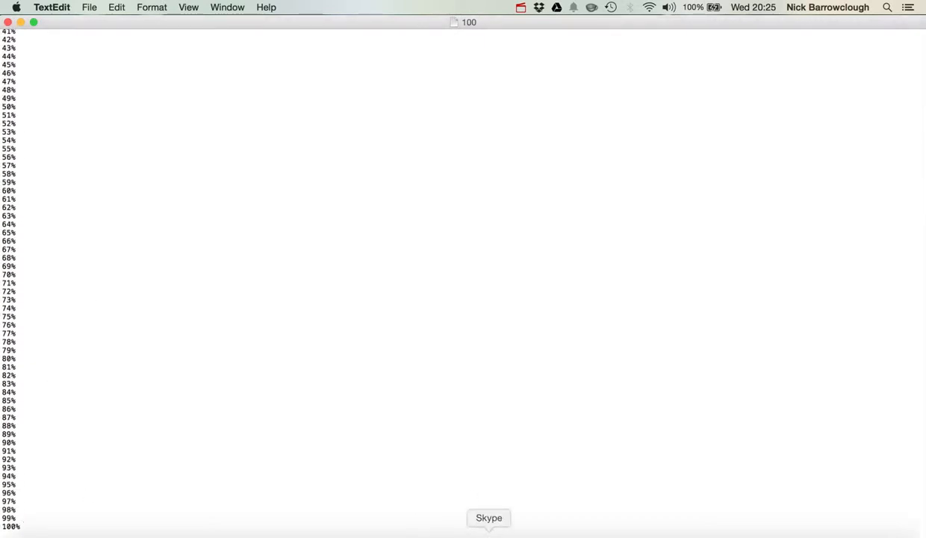
scroll(64, 92, up, 10)
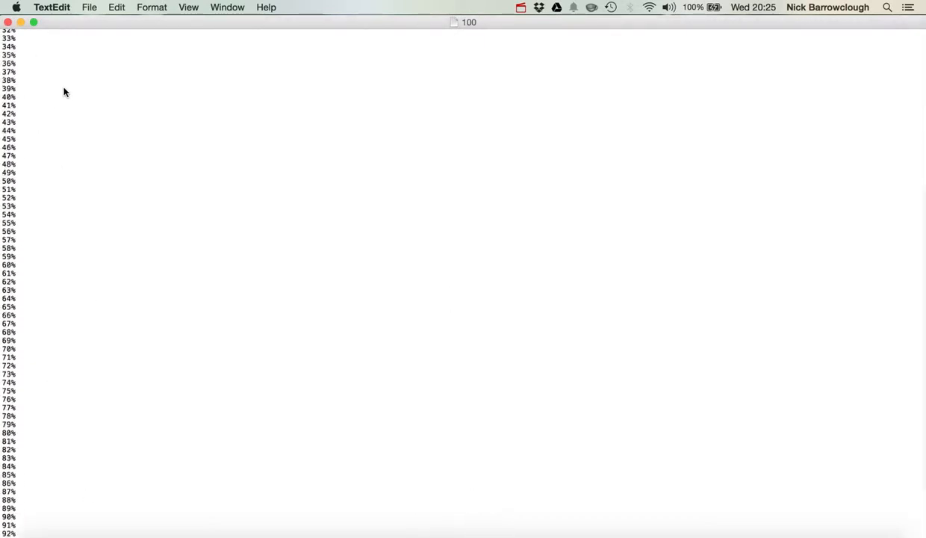
scroll(112, 231, down, 10)
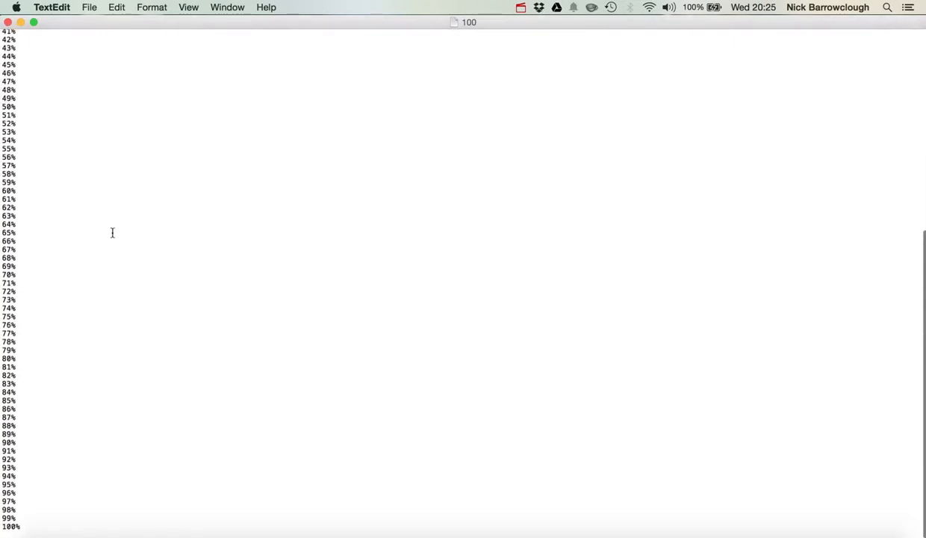
Switch back to Motion and add a File text generator to the canvas below the gauge's centre
click(695, 532)
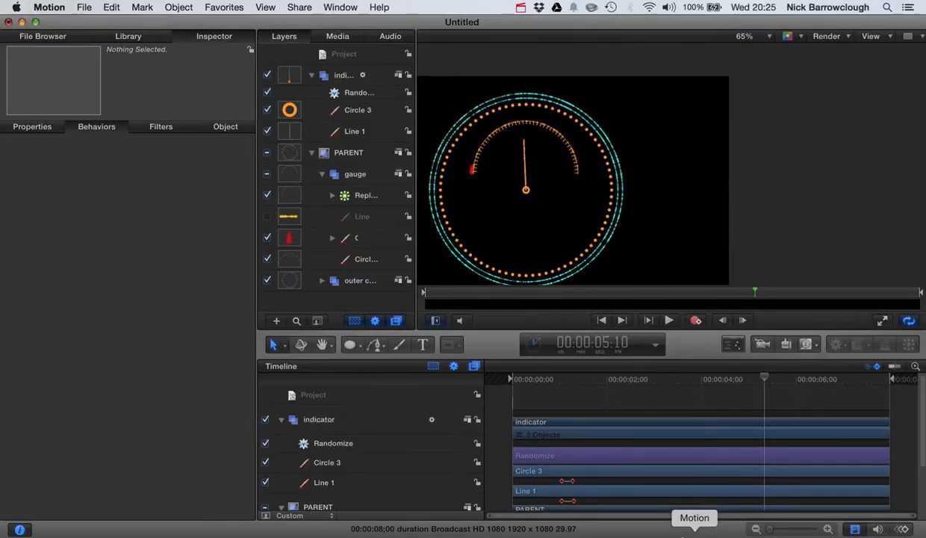
scroll(530, 121, left, 10)
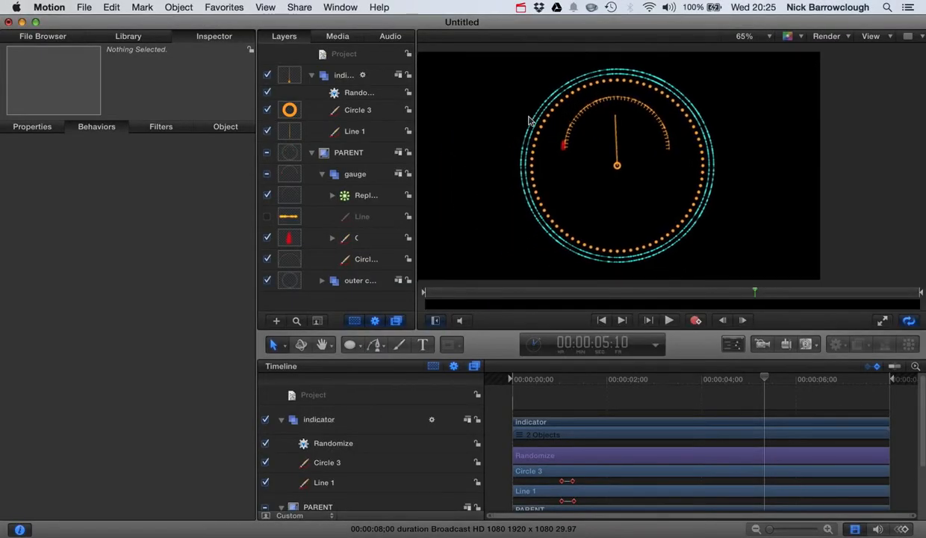
scroll(528, 120, left, 4)
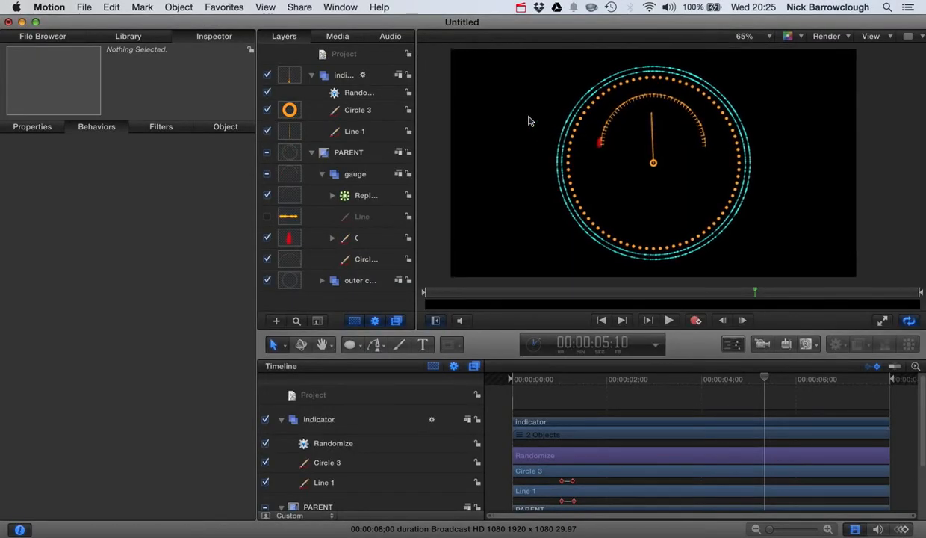
scroll(529, 121, up, 1)
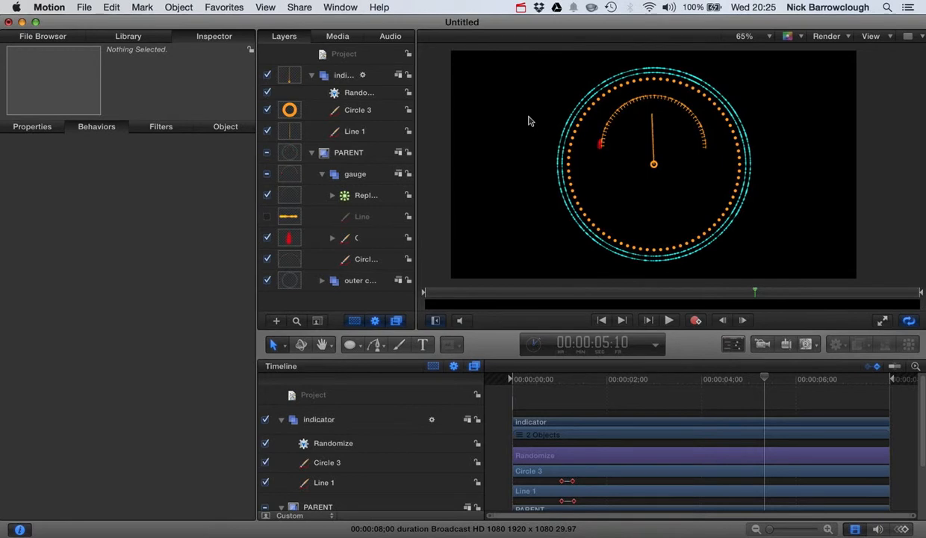
click(119, 37)
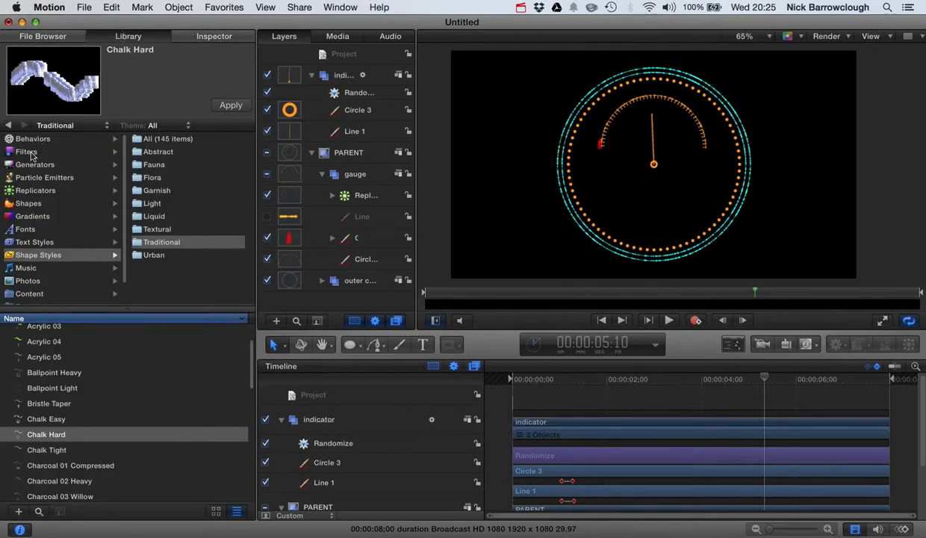
click(28, 163)
click(171, 179)
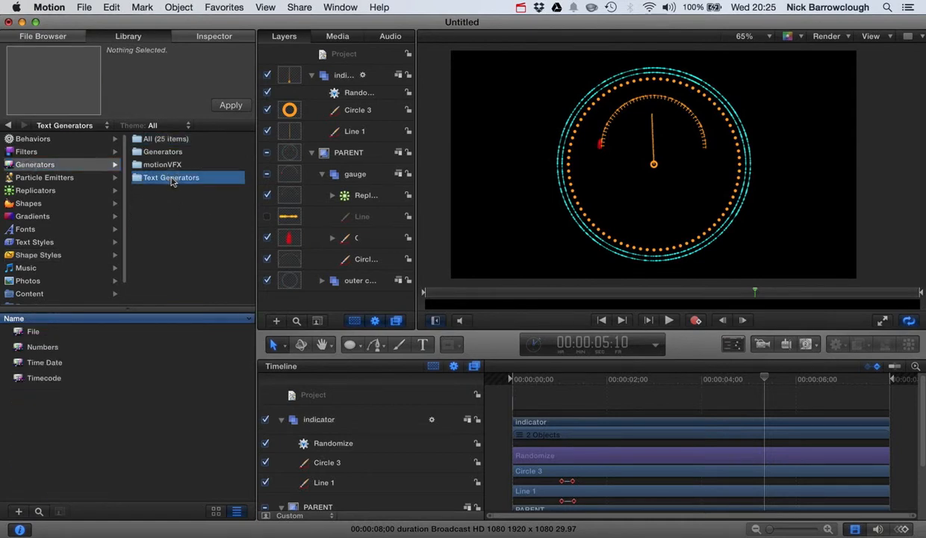
click(32, 333)
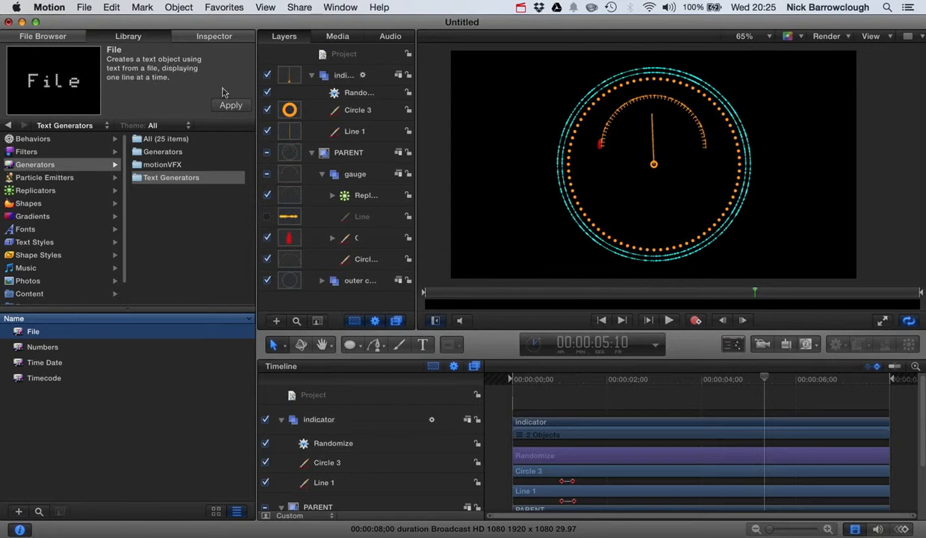
drag(24, 329, 650, 200)
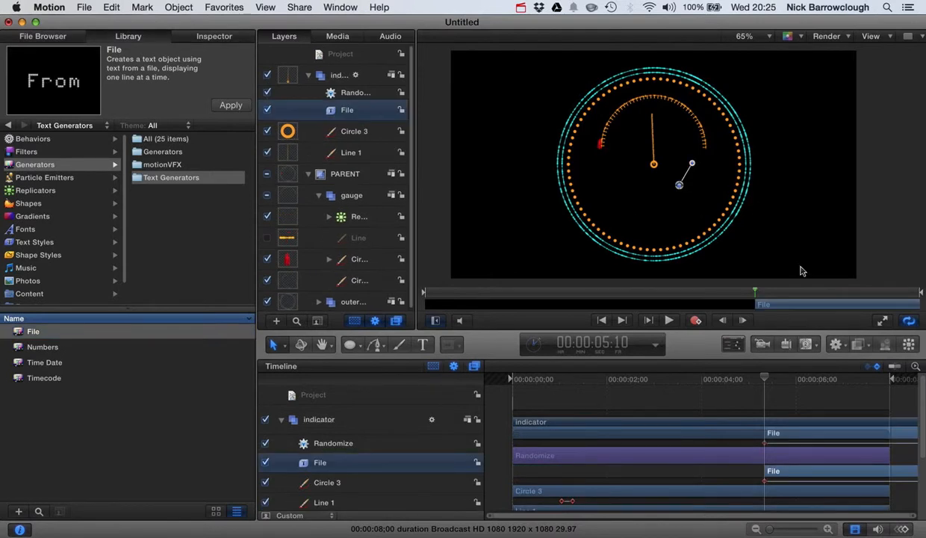
Extend the File text generator to start at 00:00:00:00 and trim its end to the end of the project
drag(766, 381, 463, 385)
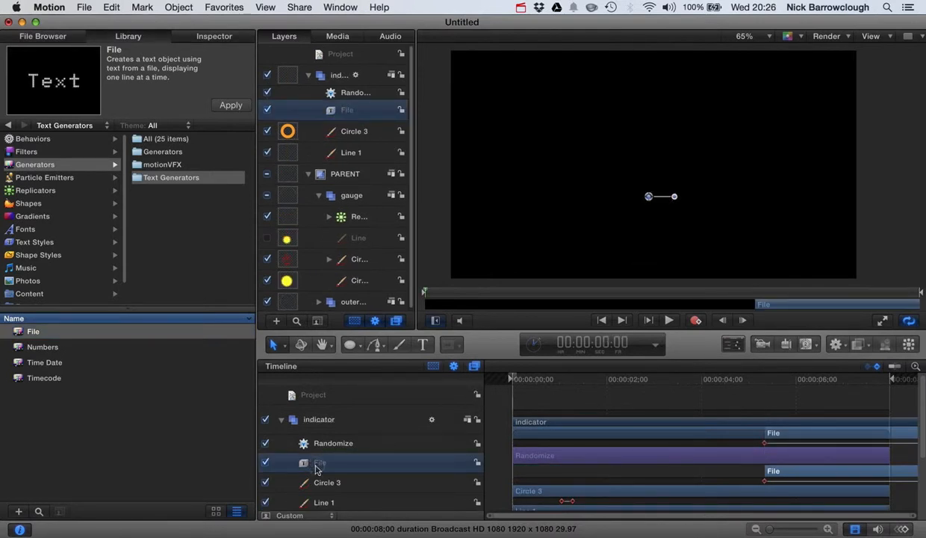
key(i)
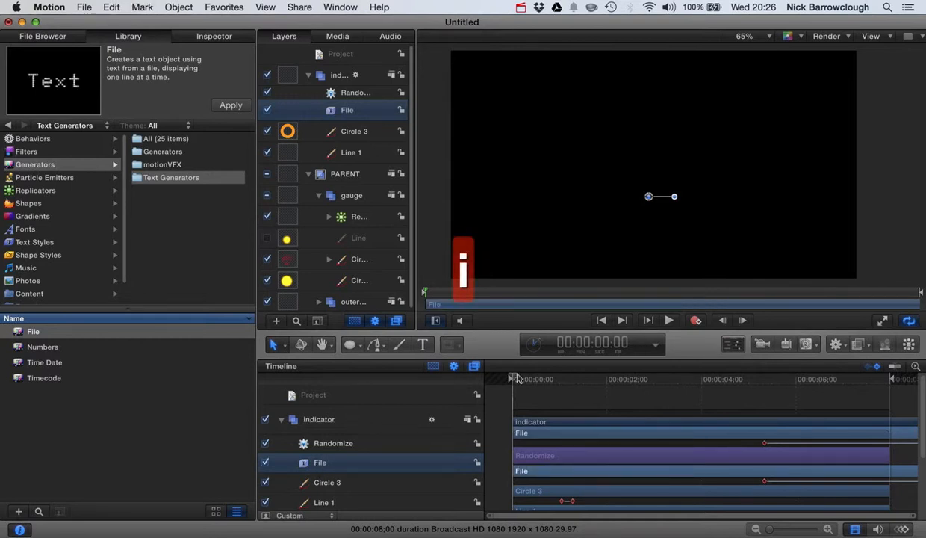
drag(516, 378, 599, 379)
key(o)
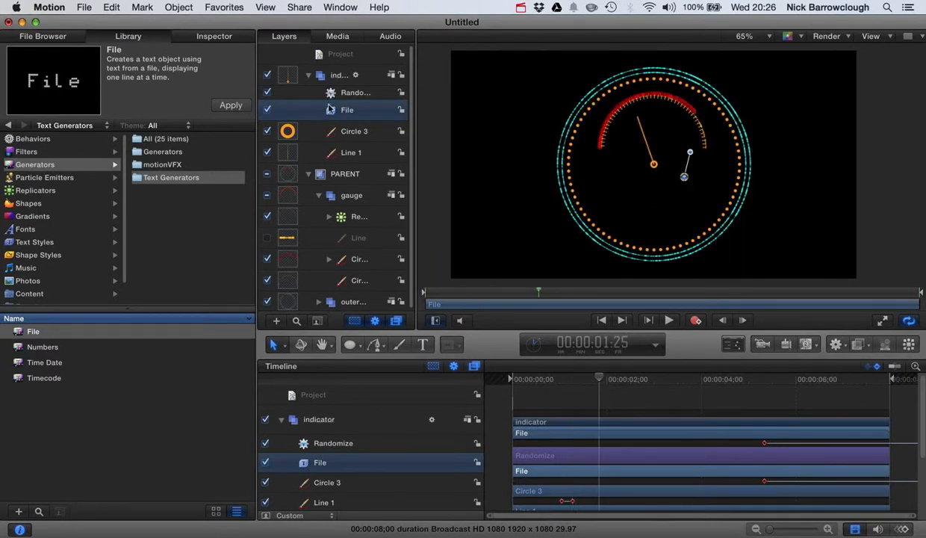
Move the File text generator from the indicator group into the PARENT group, and collapse the gauge and indicator groups
click(319, 195)
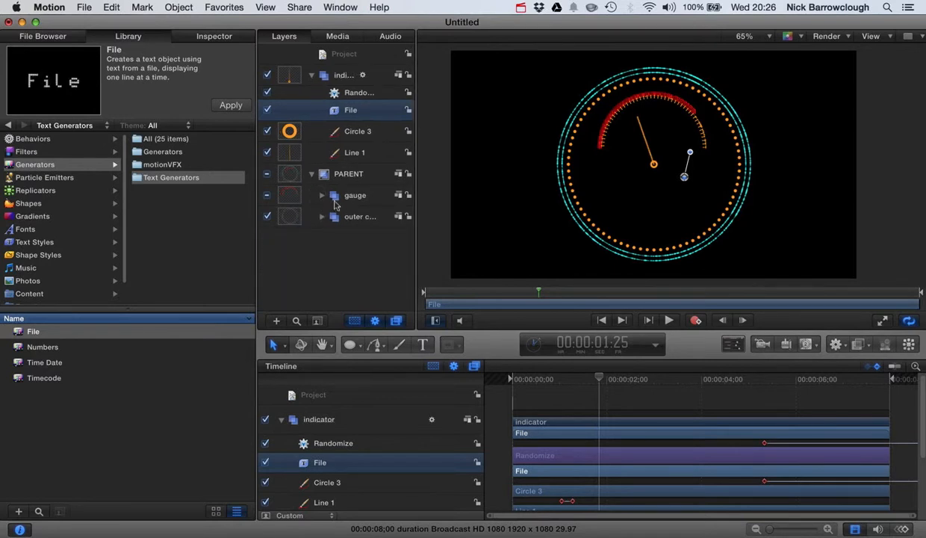
drag(336, 112, 355, 177)
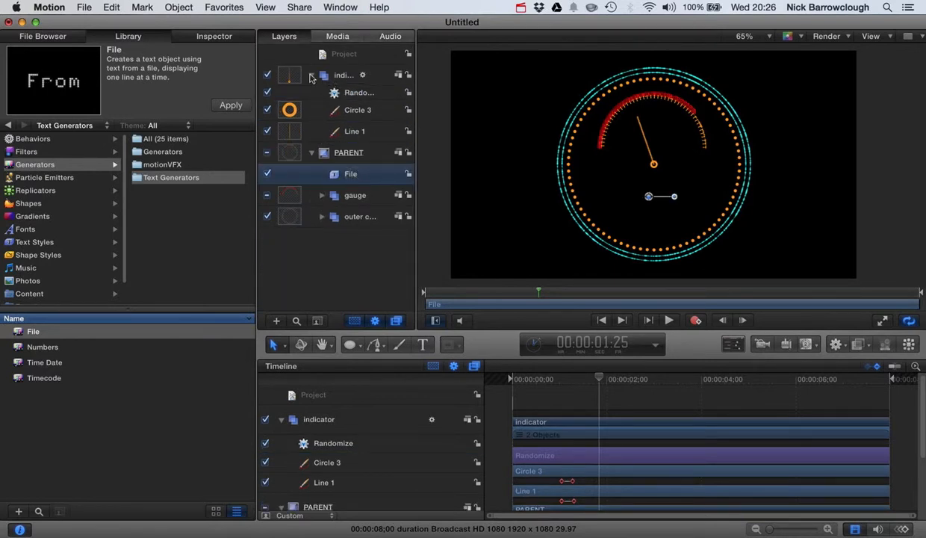
click(311, 75)
click(317, 75)
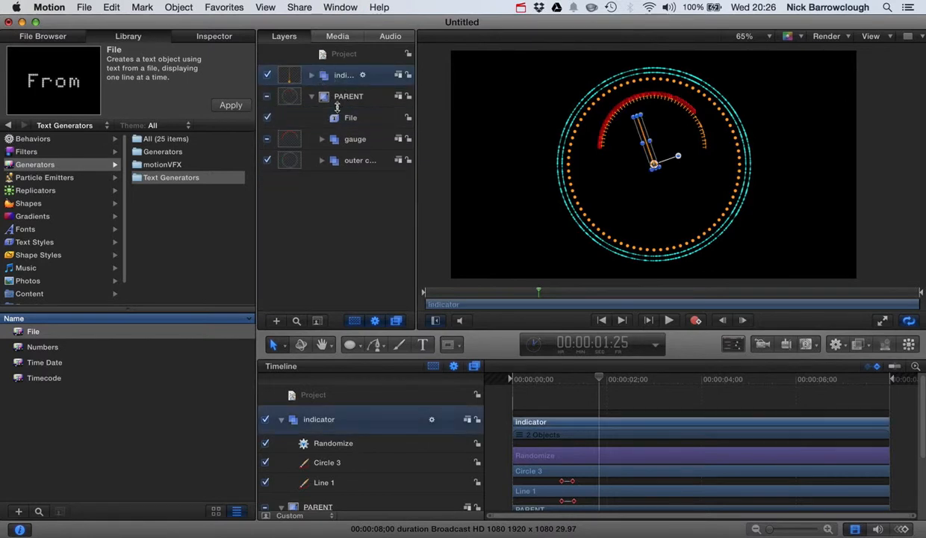
click(334, 101)
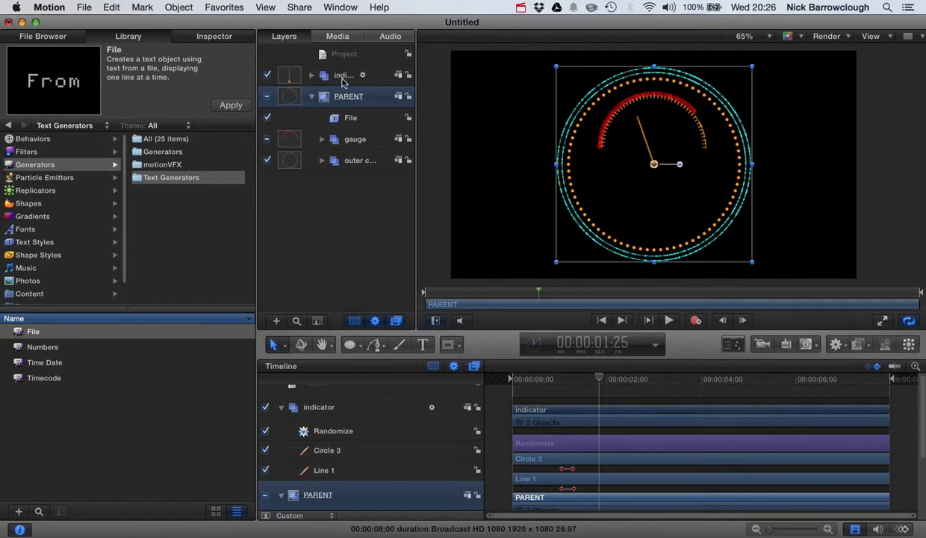
Load the plain-text file 100 from the Desktop as the File text generator's source
click(351, 120)
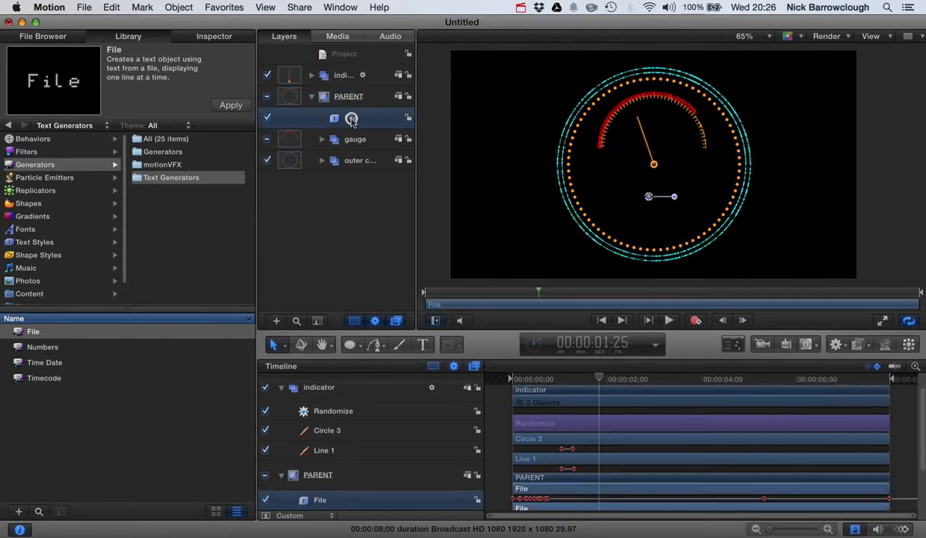
click(217, 36)
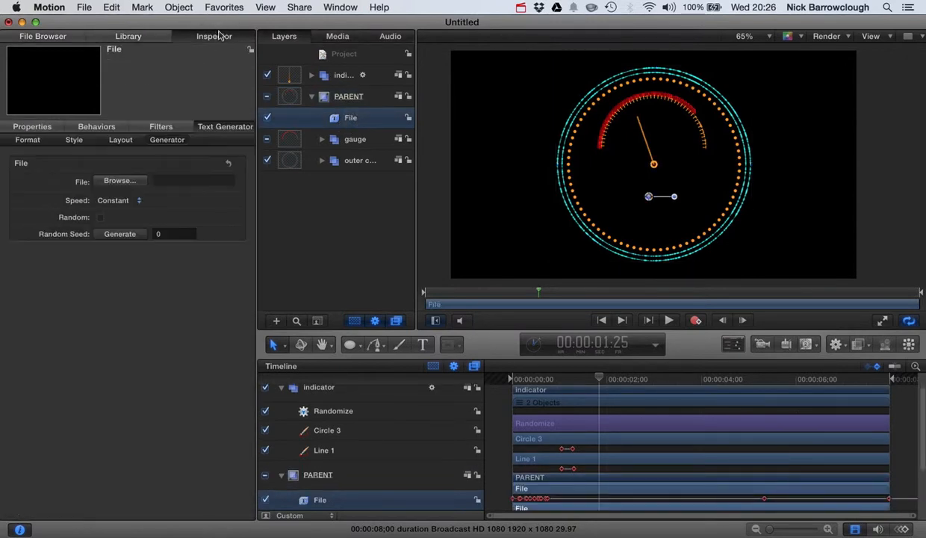
click(123, 183)
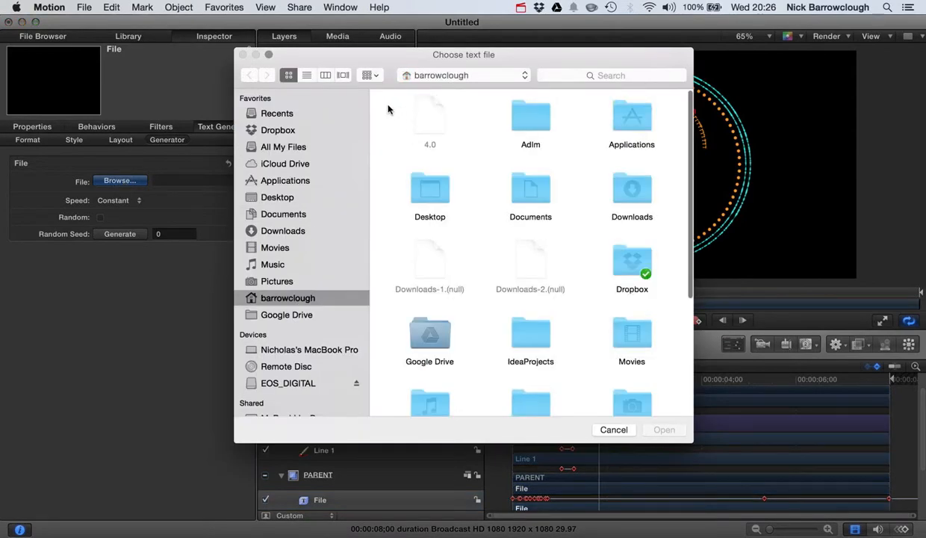
click(278, 197)
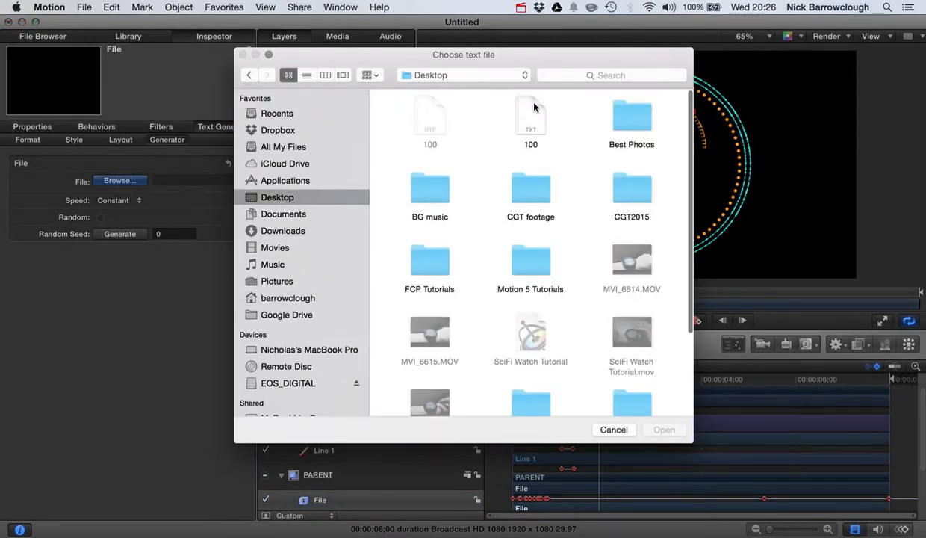
double_click(534, 107)
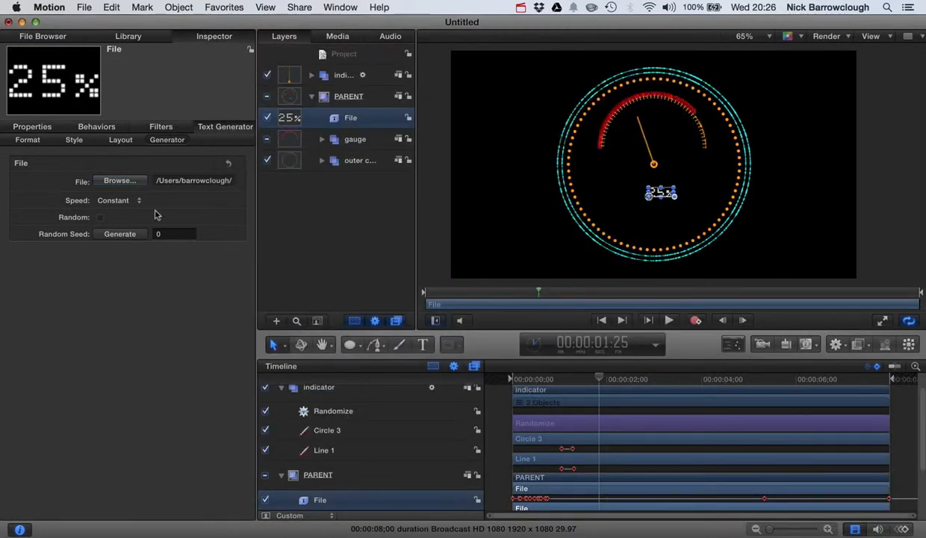
Set the File text generator's Speed to Ease In and preview the percentage count from the start
click(118, 201)
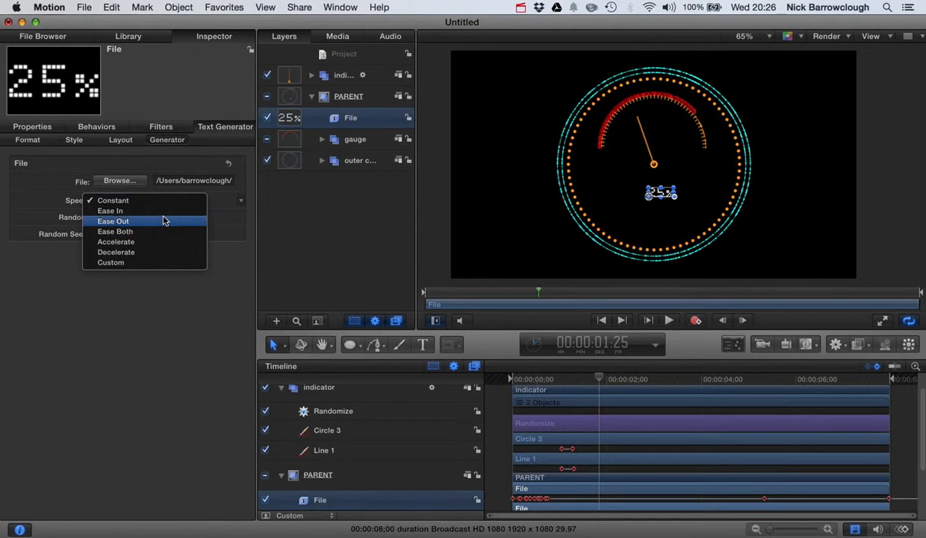
click(164, 212)
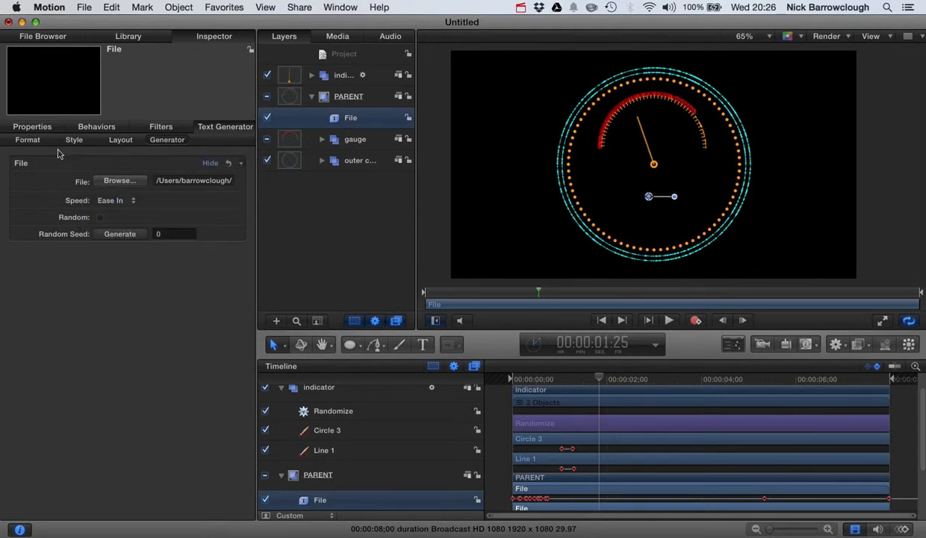
drag(600, 379, 502, 383)
click(829, 236)
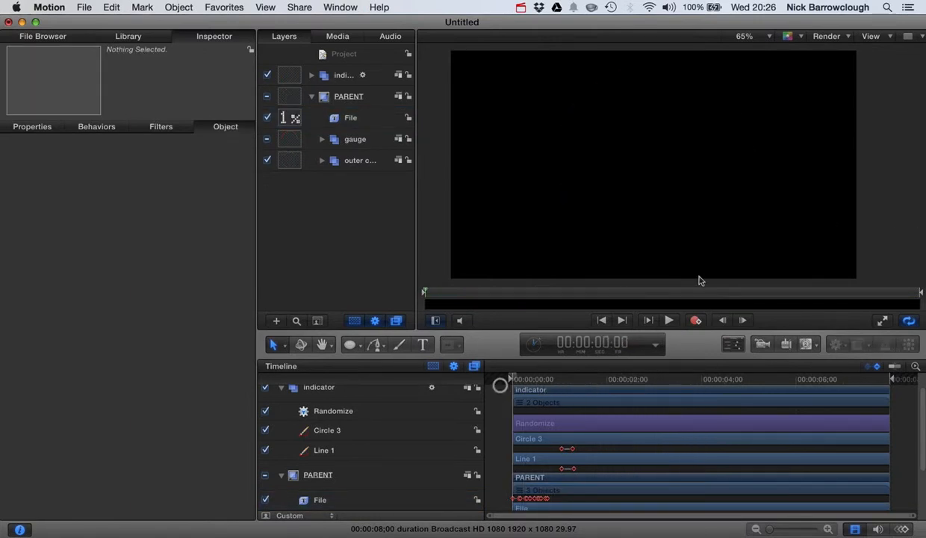
click(668, 320)
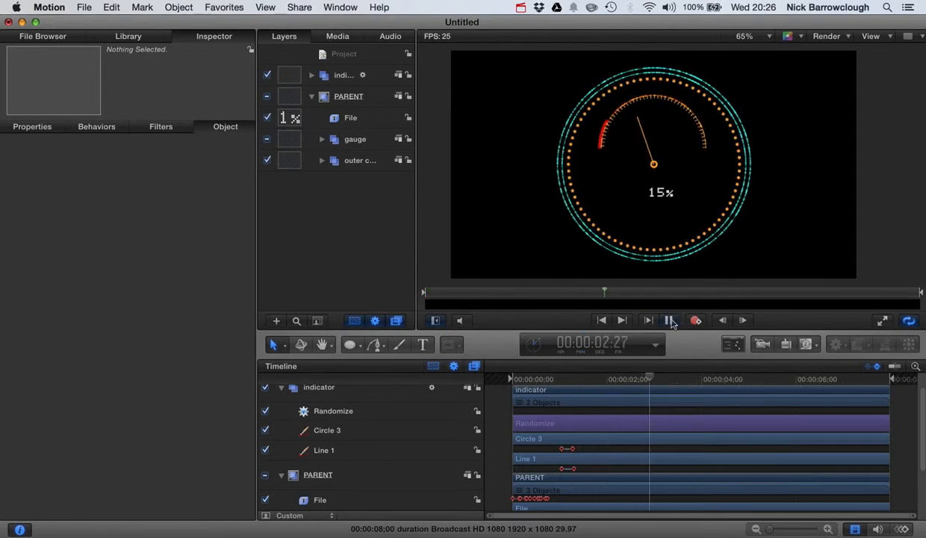
click(669, 320)
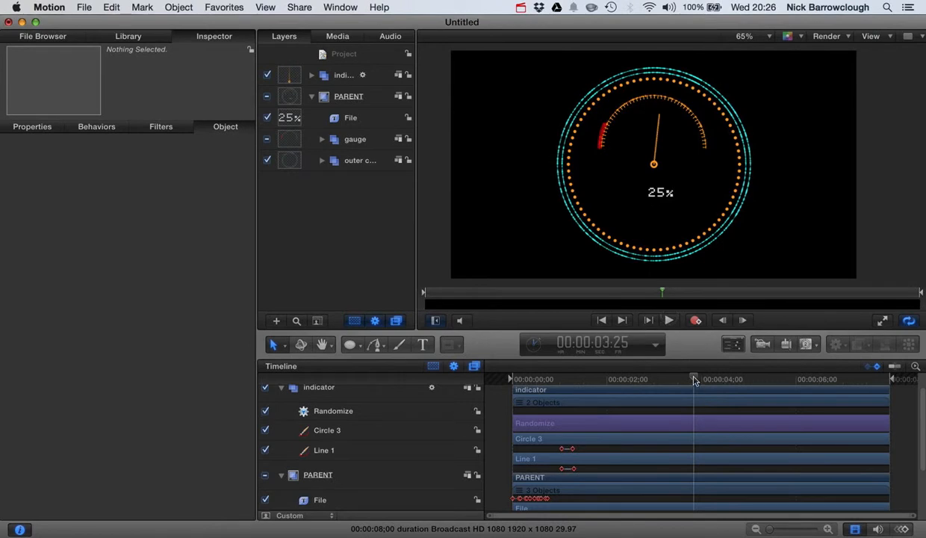
Trim the File text generator's in point to 00:00:01:09
drag(694, 381, 574, 390)
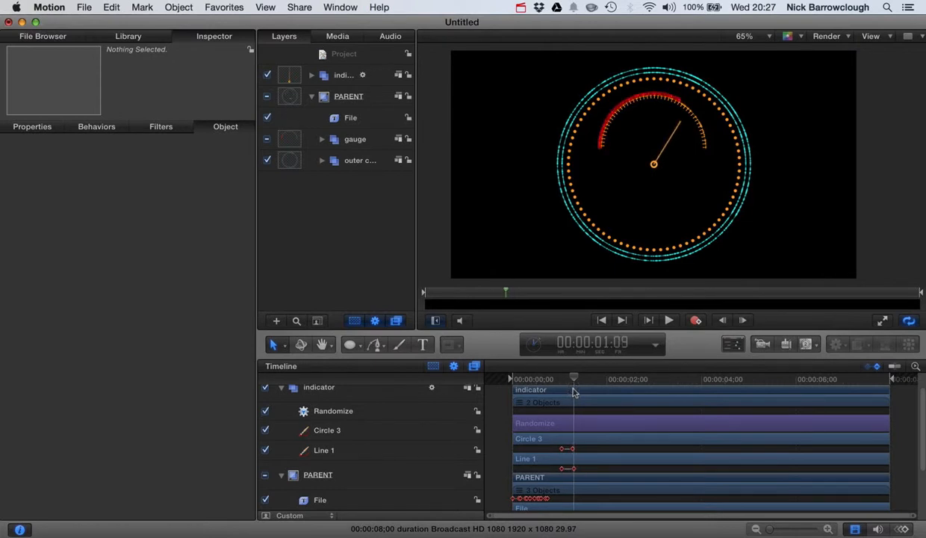
click(345, 478)
click(327, 499)
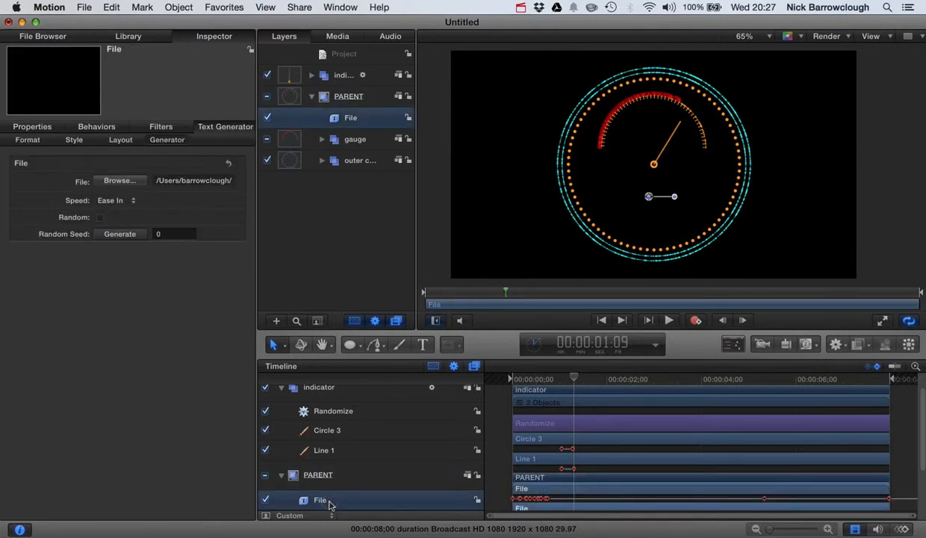
key(i)
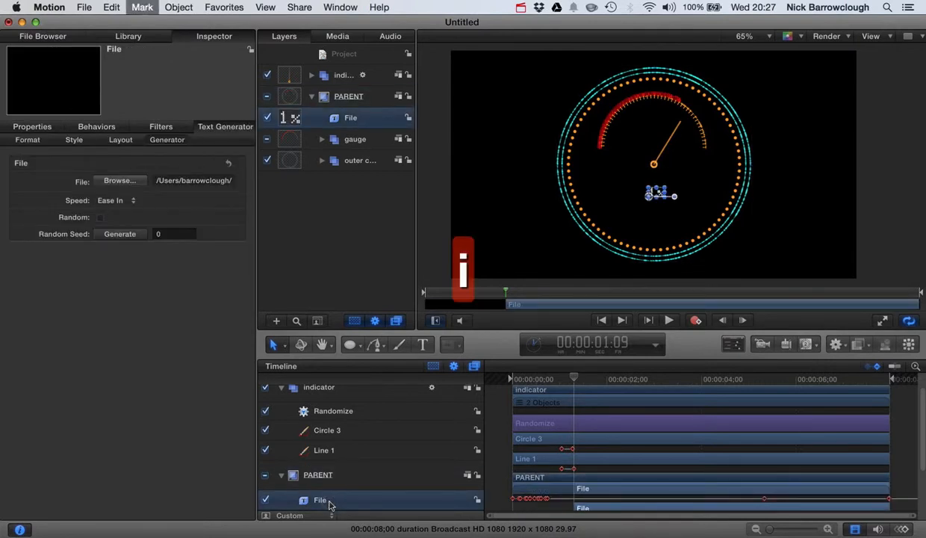
click(905, 223)
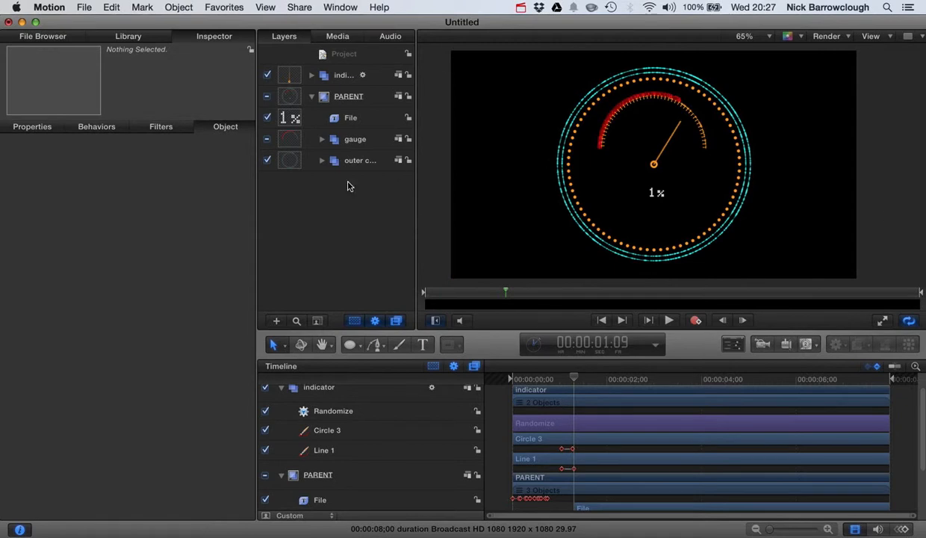
Set the face color of the File text generator to the red swatch saved in the color palette
click(313, 117)
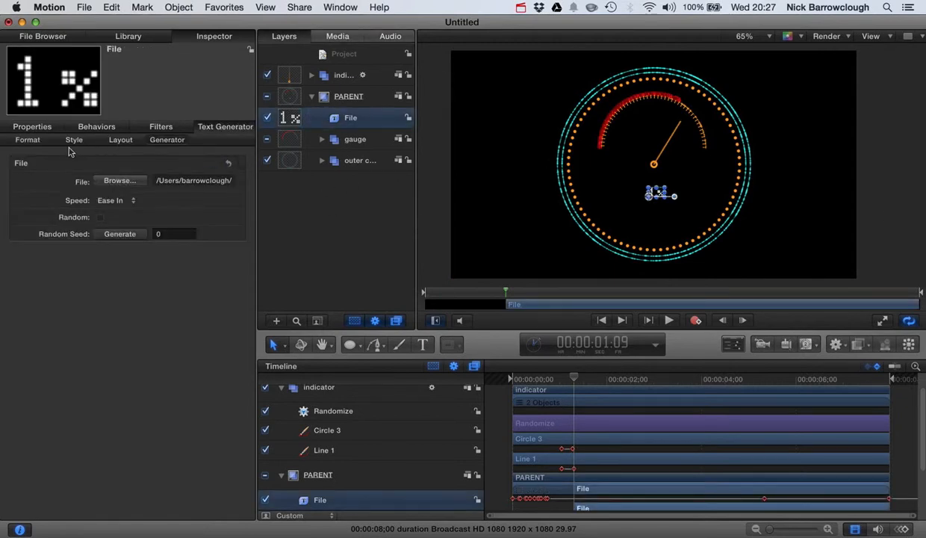
click(28, 140)
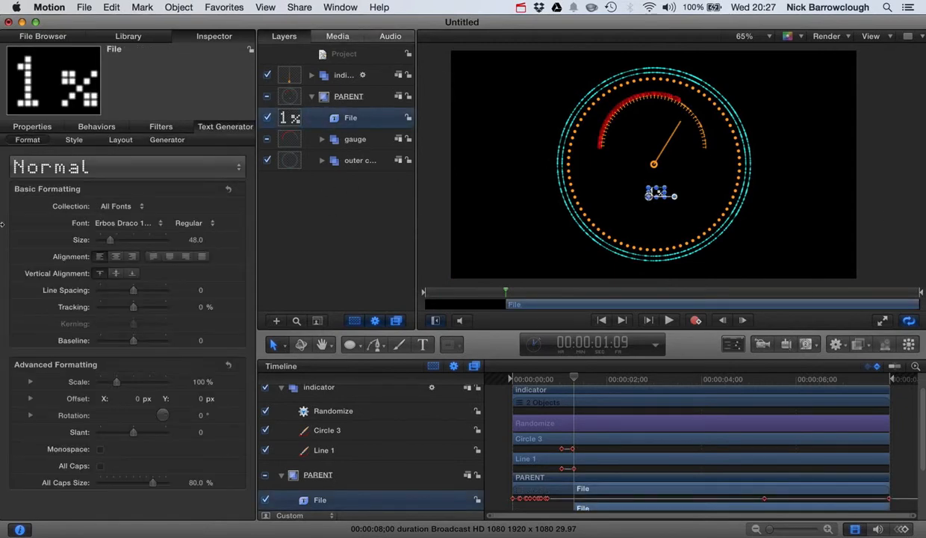
click(84, 140)
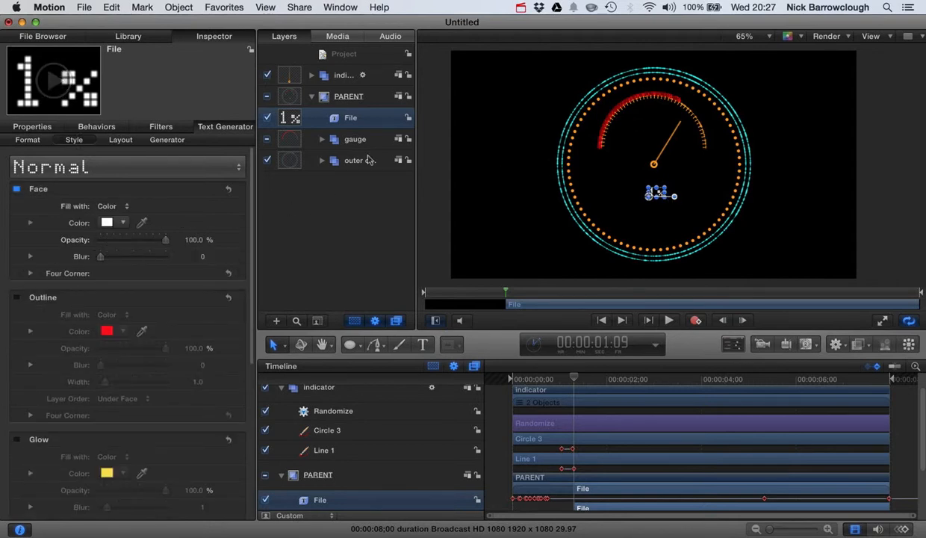
click(864, 208)
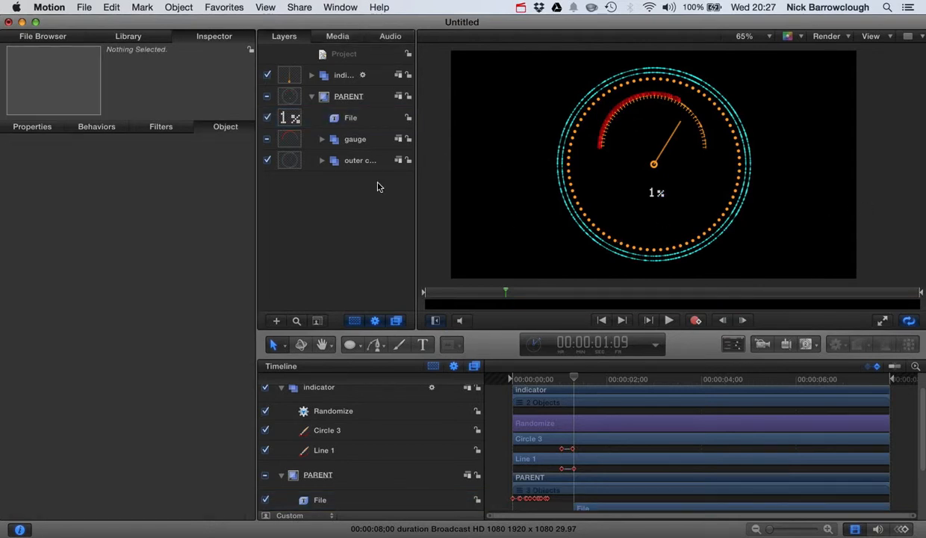
click(307, 121)
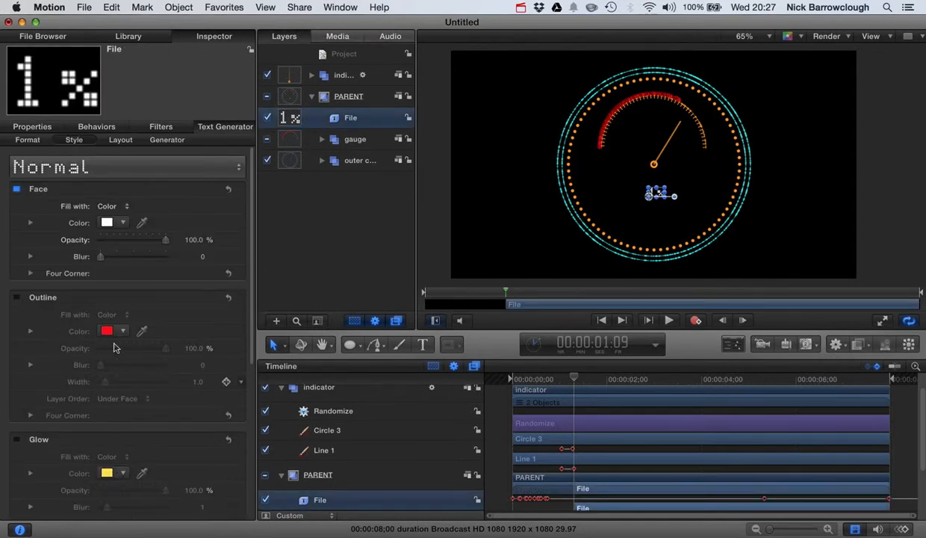
click(106, 222)
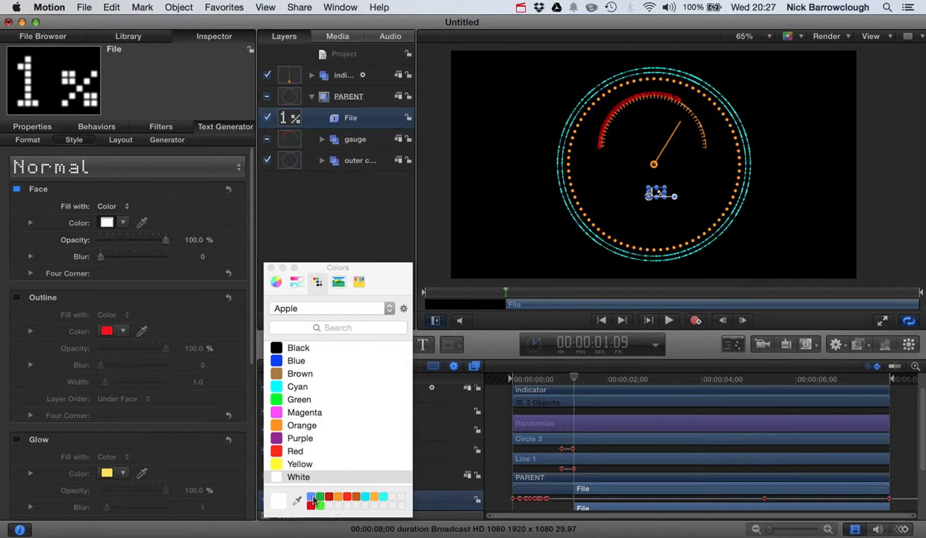
click(385, 499)
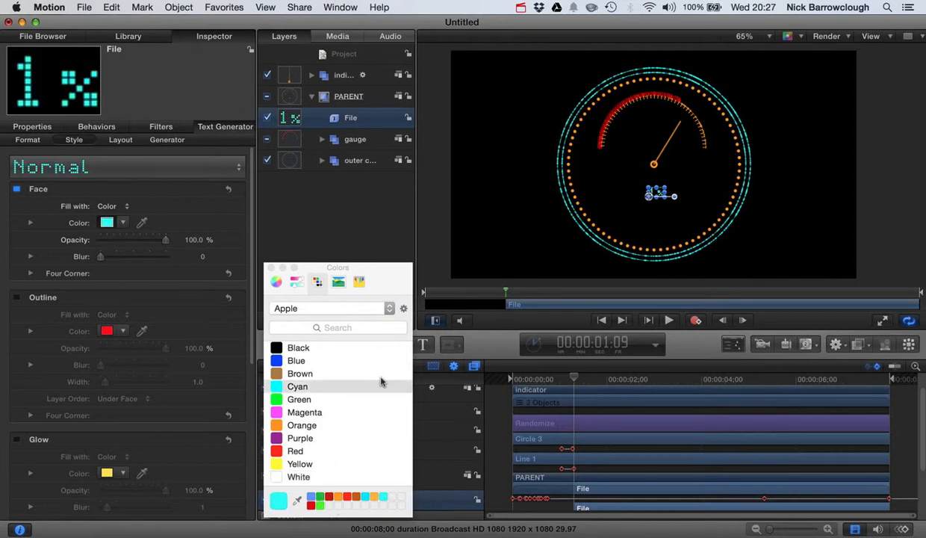
click(311, 507)
click(270, 267)
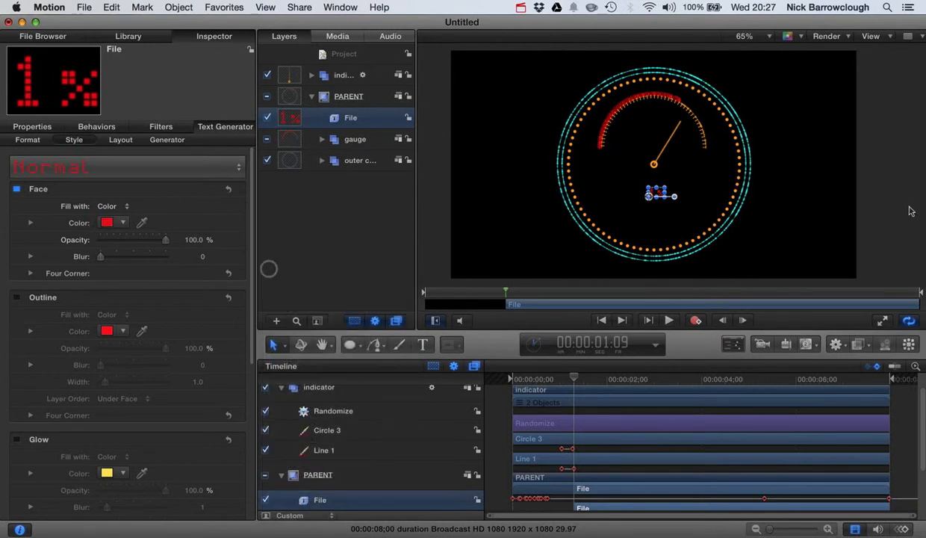
click(899, 208)
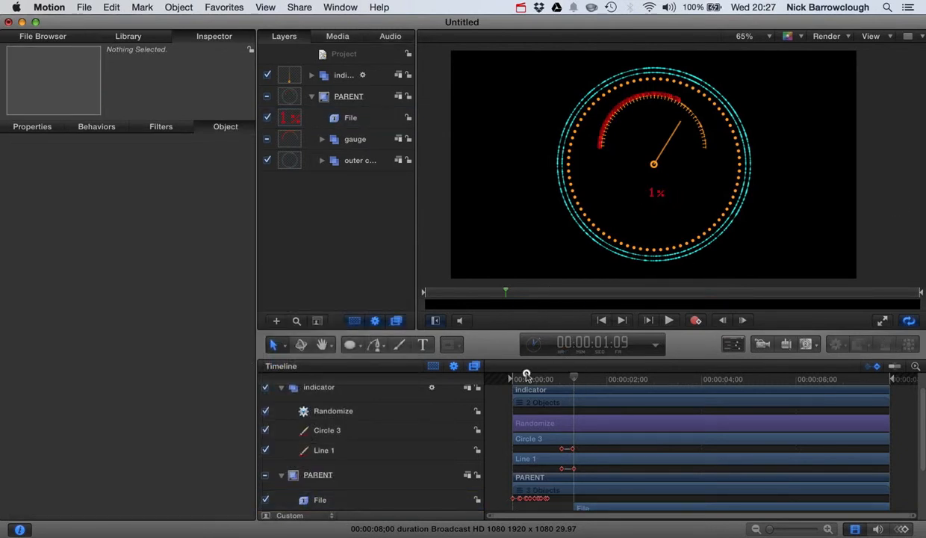
Preview the gauge animation and park the playhead at 00:00:07:03, on a frame that displays the percentage readout
click(667, 319)
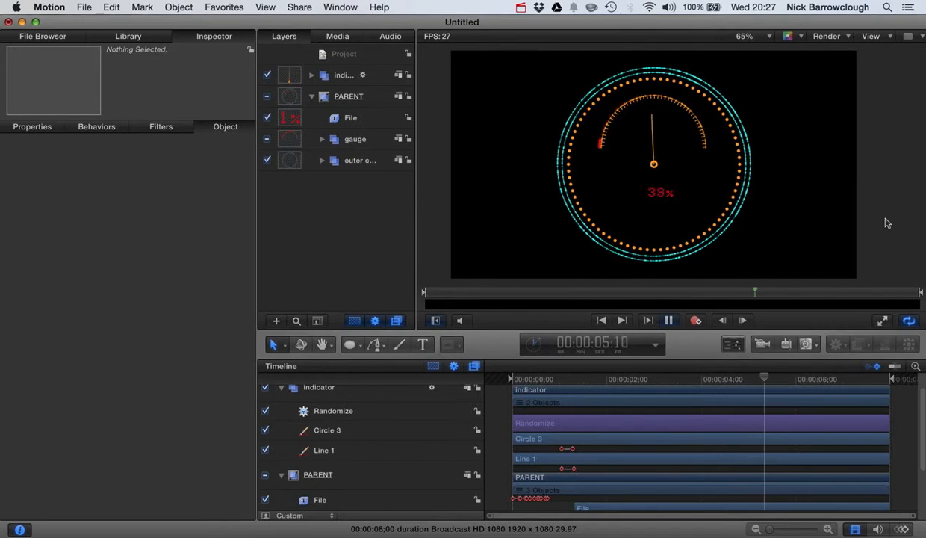
click(668, 320)
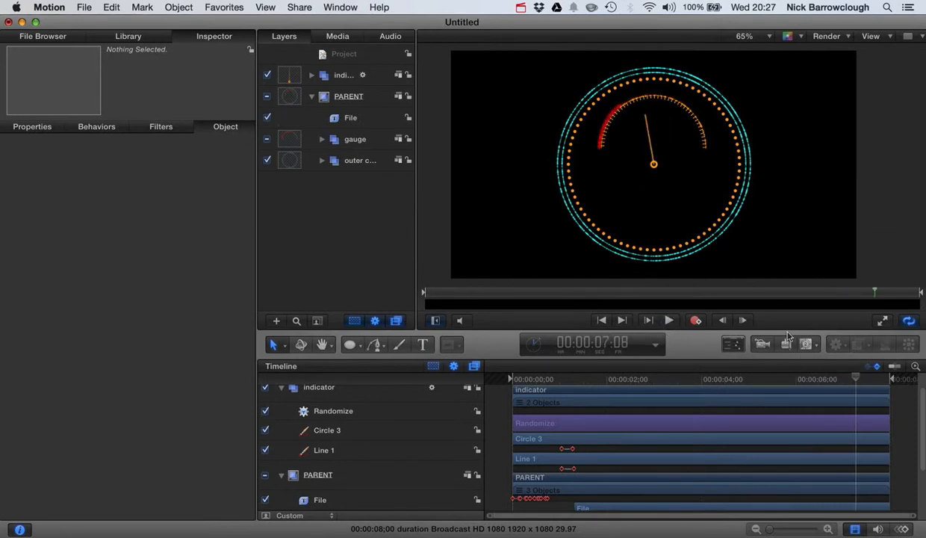
click(723, 322)
click(723, 322)
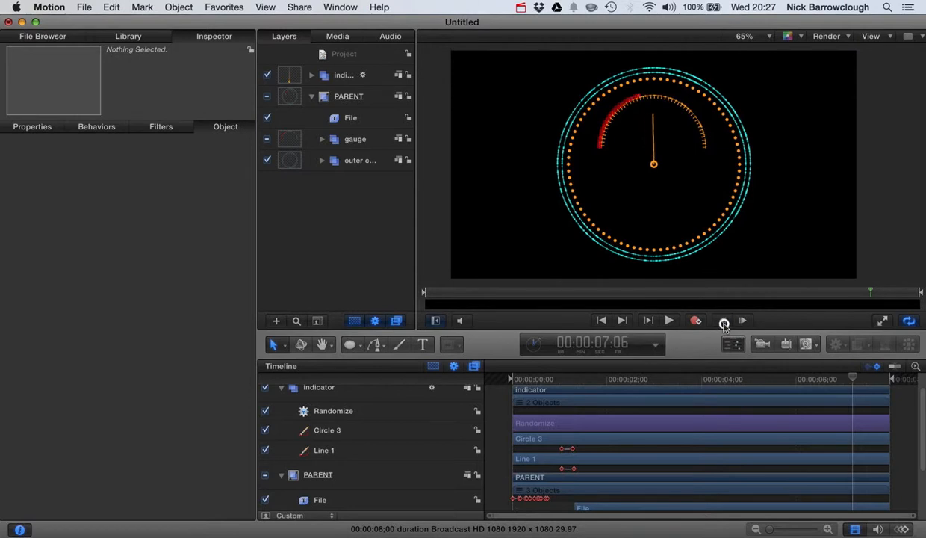
click(723, 321)
click(723, 321)
click(723, 322)
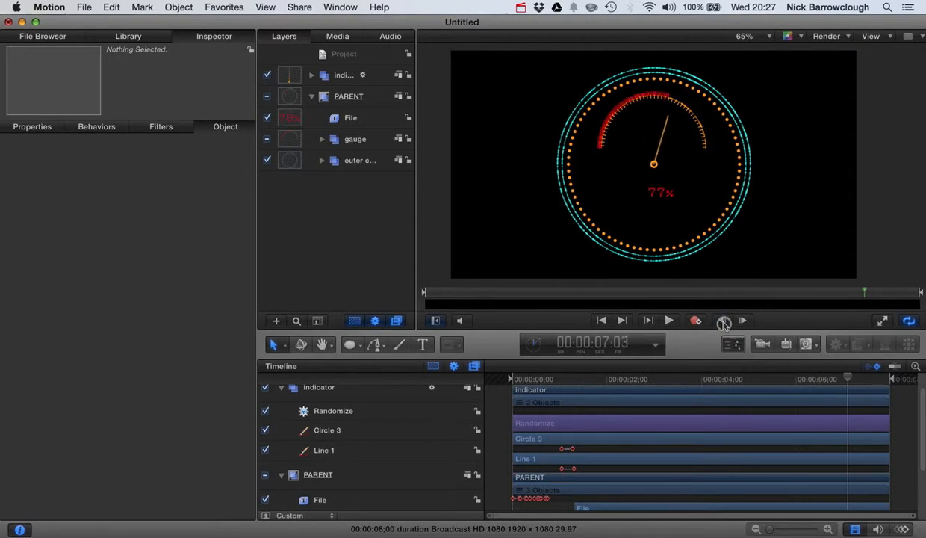
Move the File percentage readout slightly left so it is centered beneath the needle's pivot
click(661, 194)
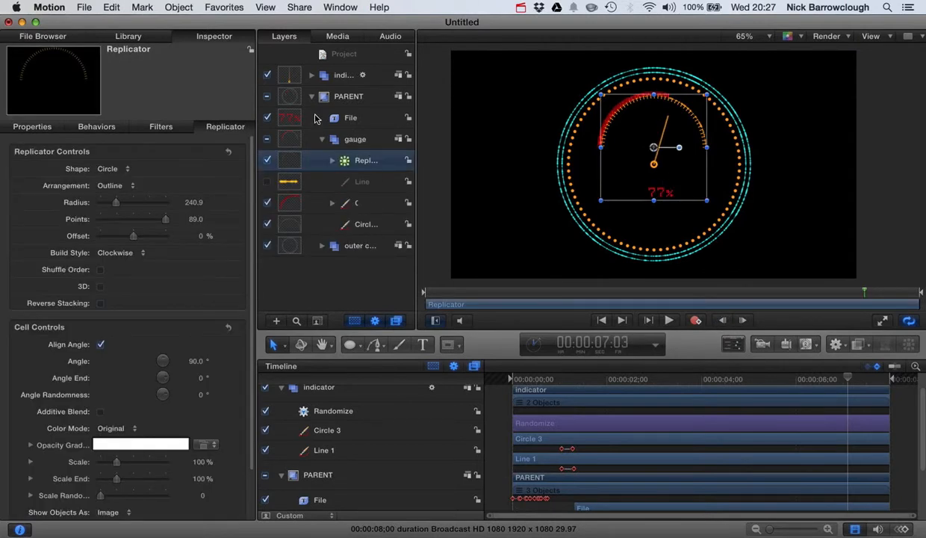
click(298, 118)
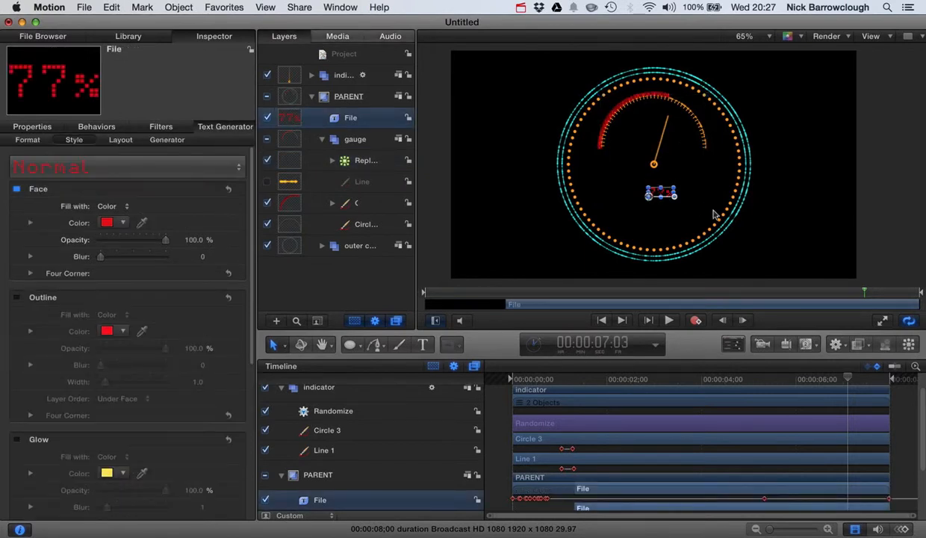
drag(653, 201, 647, 201)
click(859, 173)
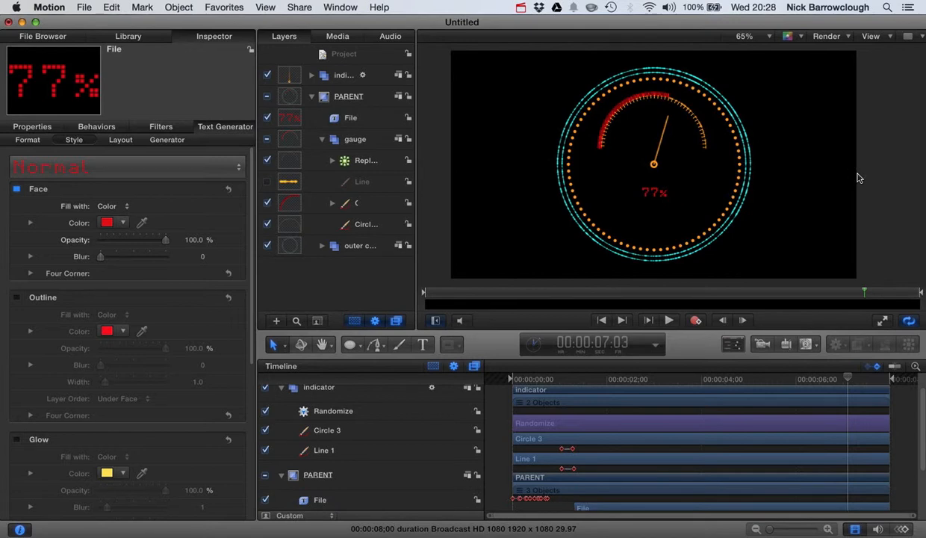
Check the readout's placement earlier in the animation, at 00:00:02:23
drag(848, 381, 640, 406)
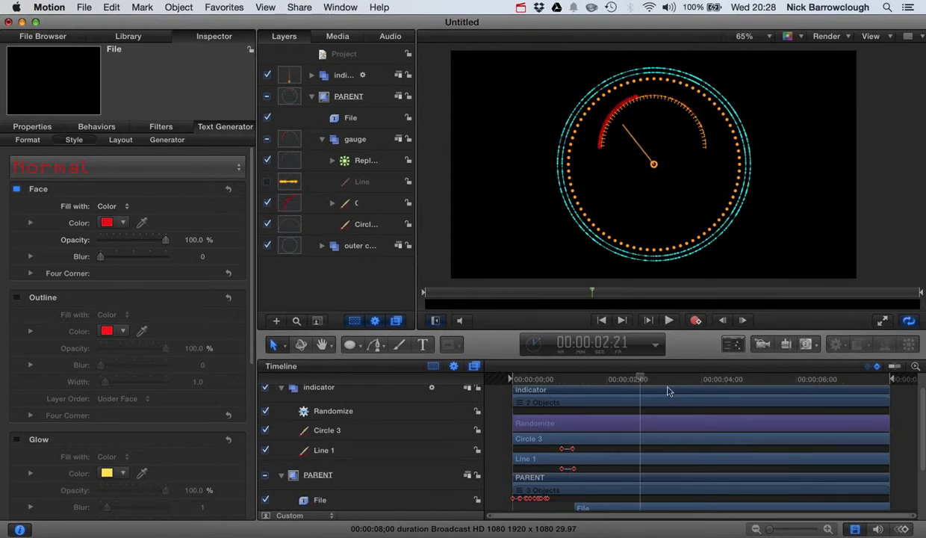
click(743, 320)
click(744, 321)
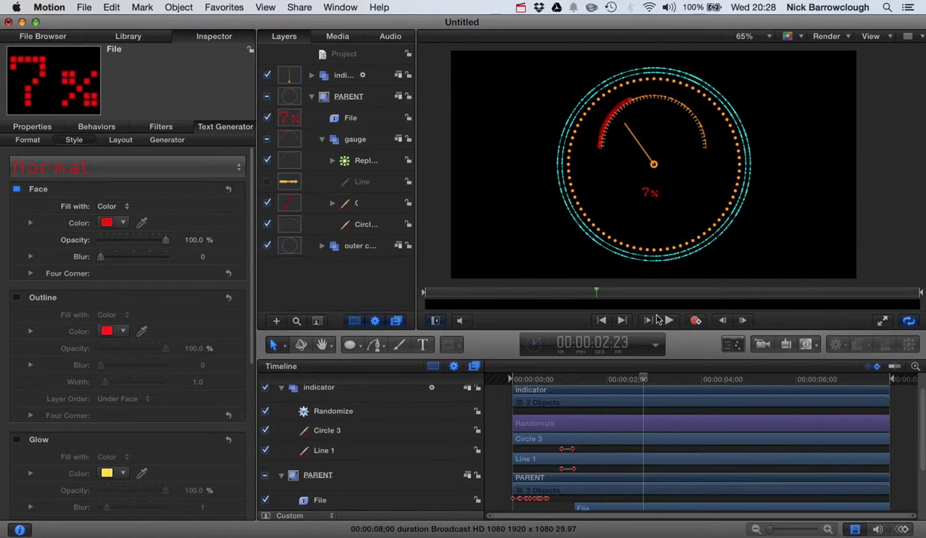
Expand the canvas to fill the window, fit the project in it, and play the finished gauge animation from the start
click(883, 321)
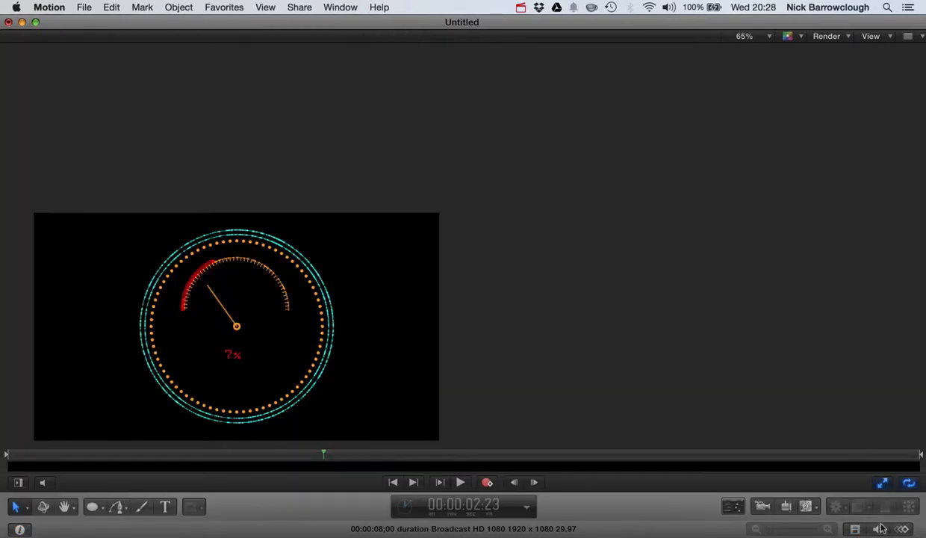
click(746, 39)
click(740, 54)
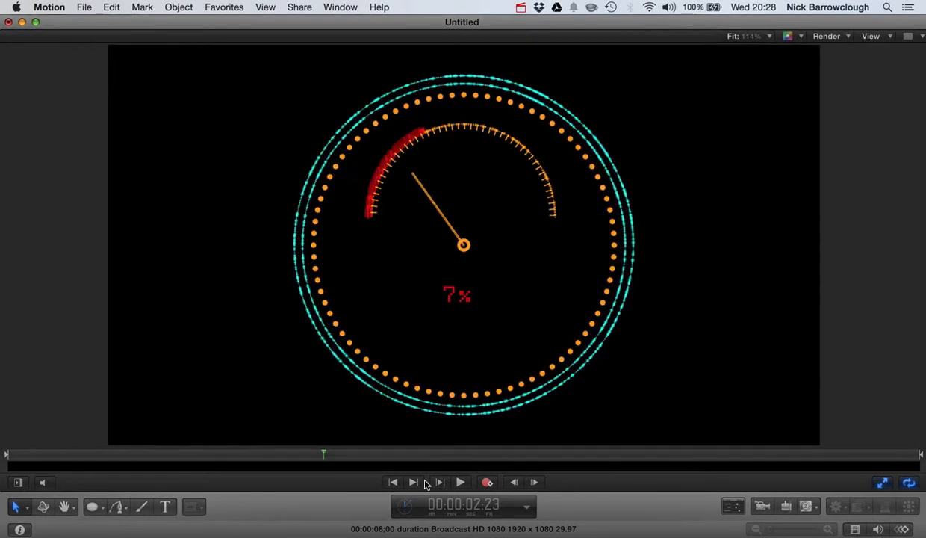
click(393, 482)
click(463, 483)
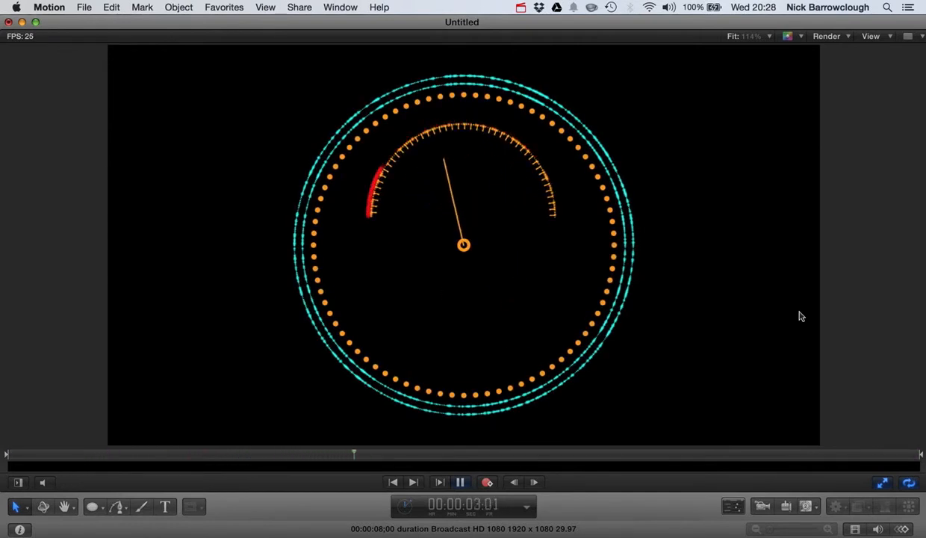
click(461, 483)
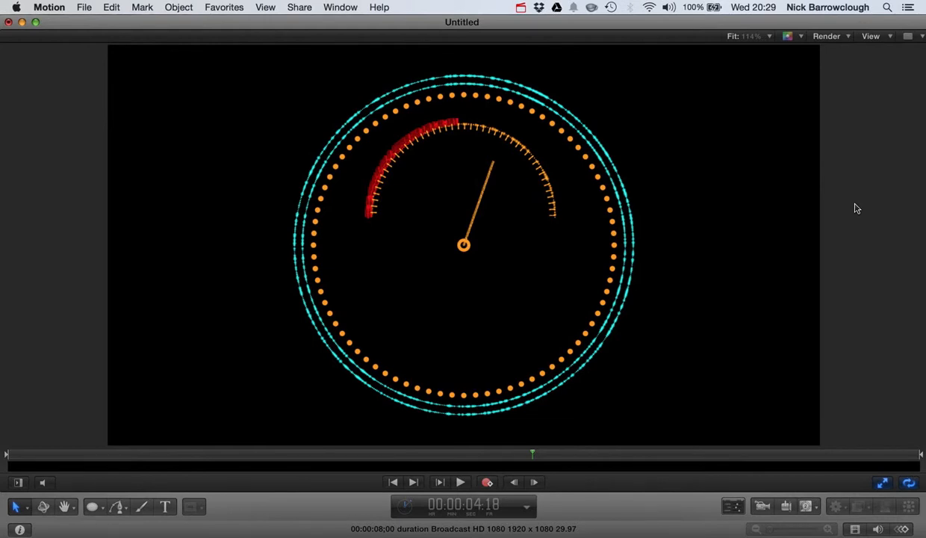
click(521, 8)
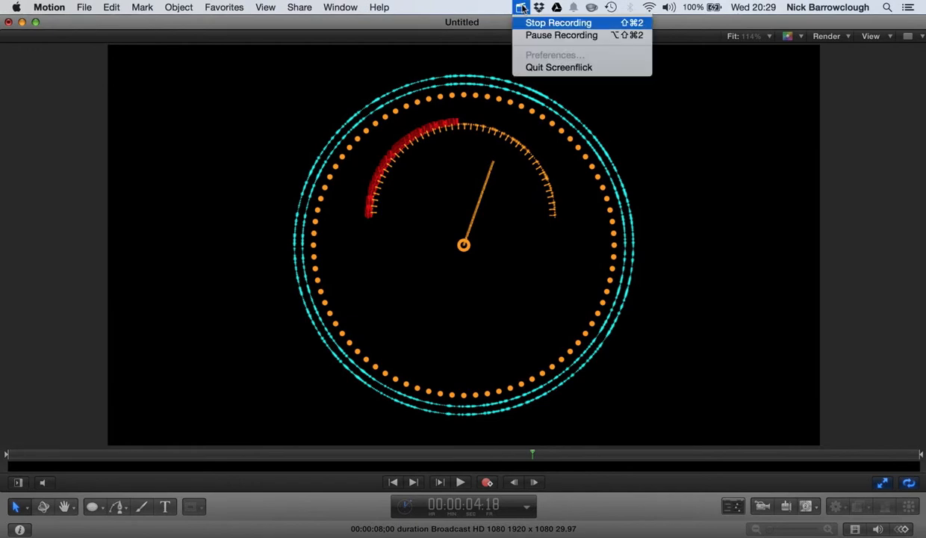